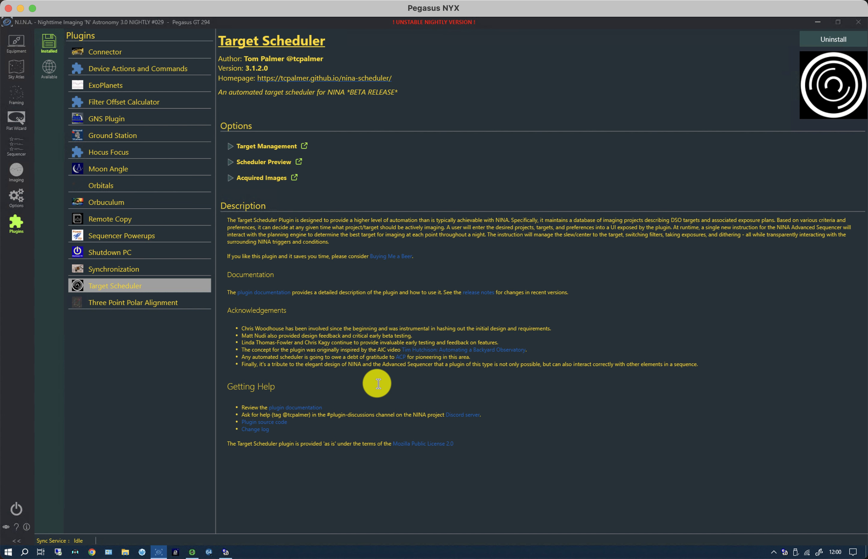
Load the saved sequence file test targets.json into the Sequencer, discarding the current unsaved sequence.
left_click(17, 150)
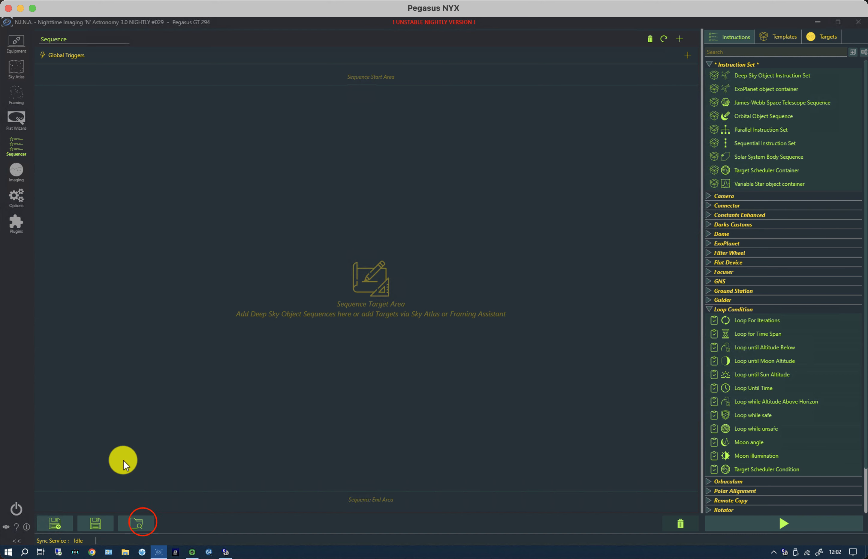
left_click(144, 525)
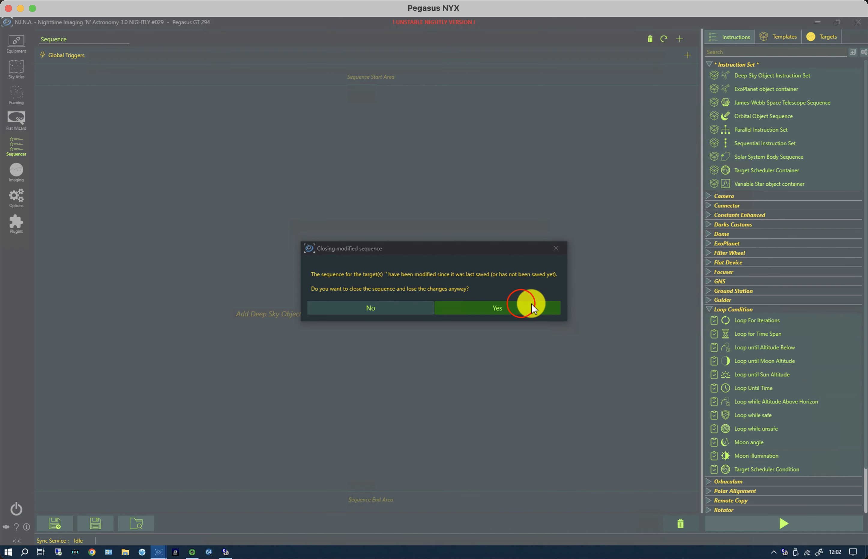
left_click(523, 307)
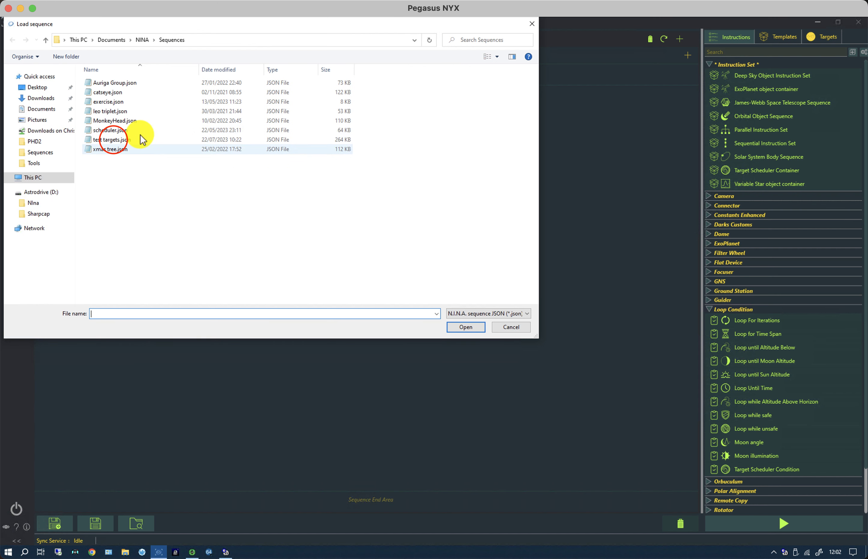
left_click(112, 139)
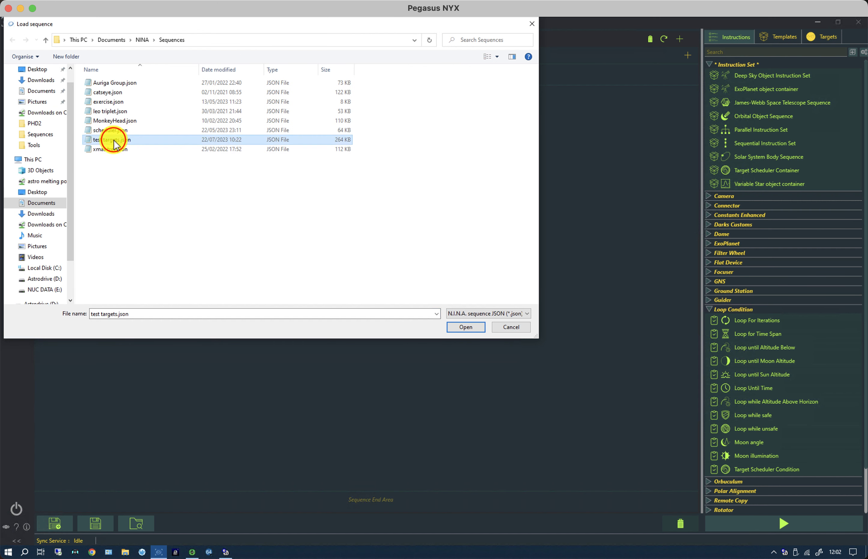
left_click(467, 327)
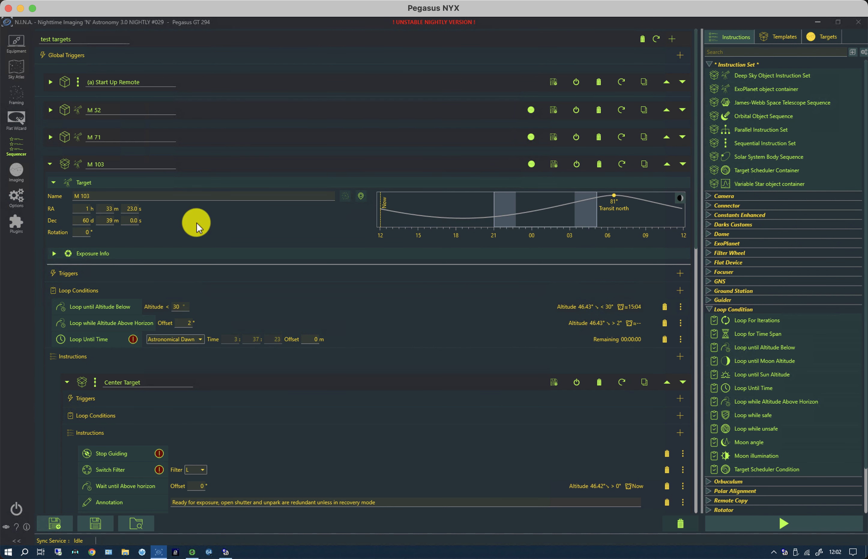
Examine the M 103 target's loop conditions and its Center Target, Acquisition (while safe) and Unsafe Loop instruction sets.
left_click(49, 164)
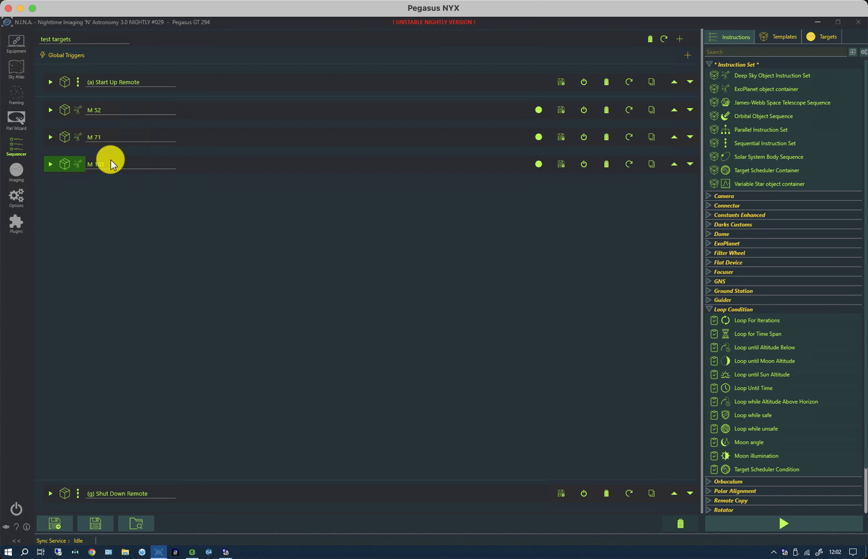
left_click(45, 167)
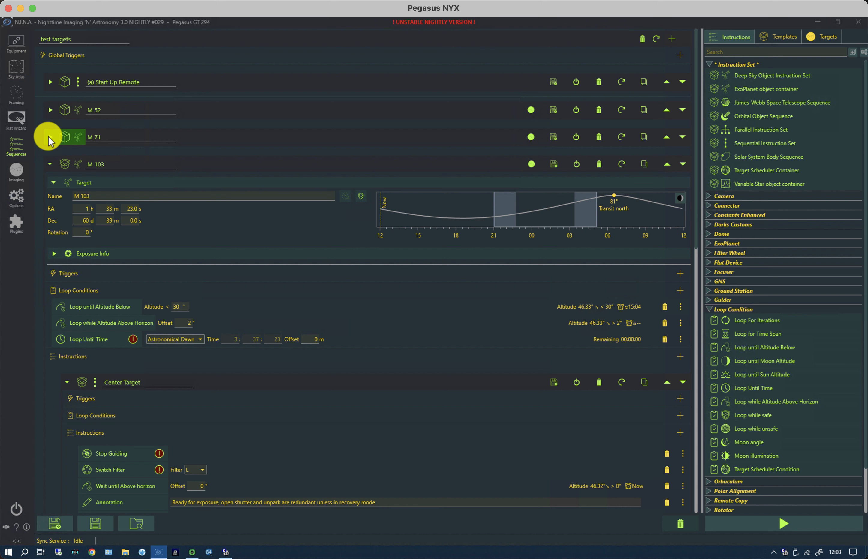
scroll(250, 248, "down", 5)
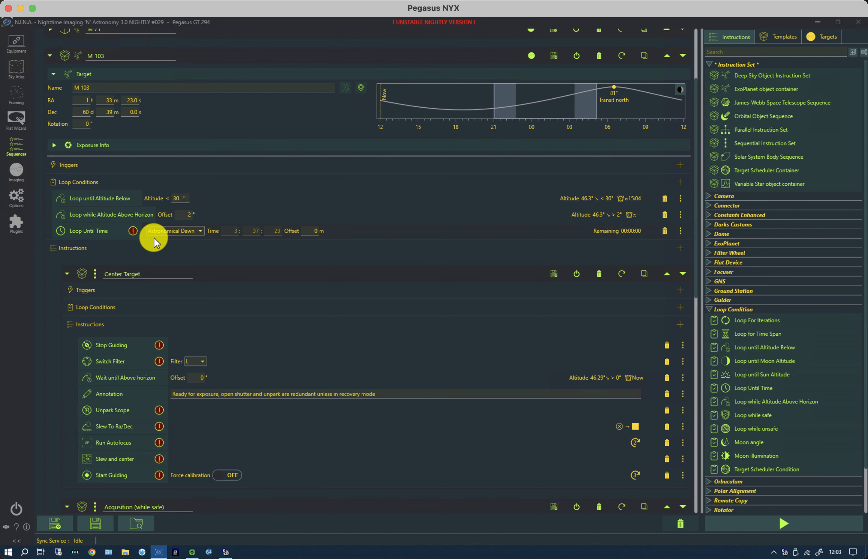
scroll(154, 238, "down", 5)
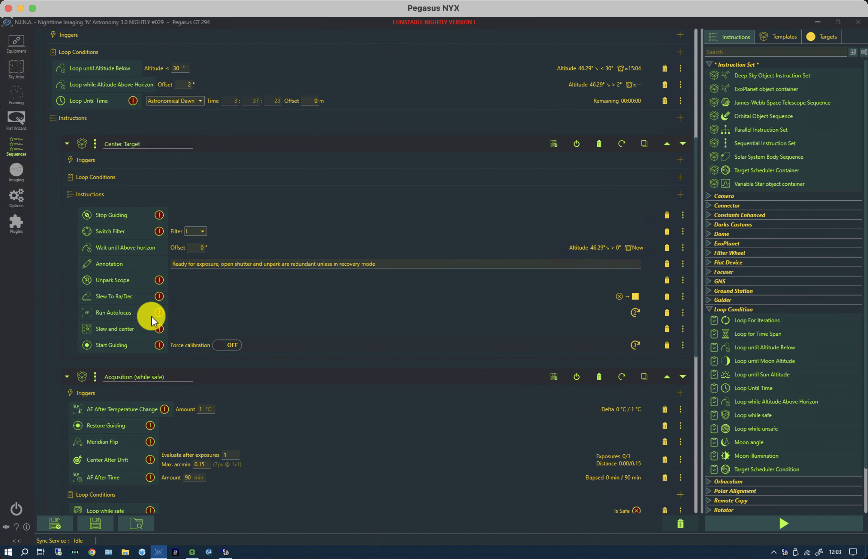
scroll(162, 284, "down", 4)
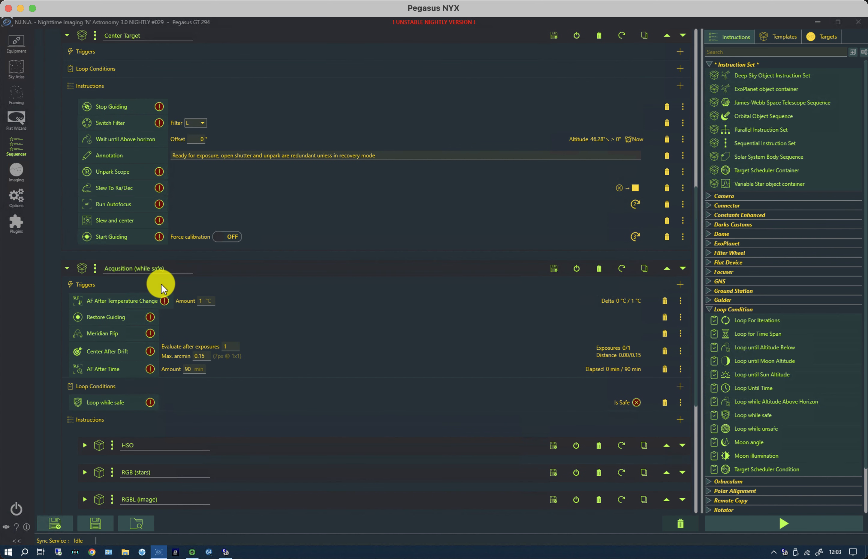
scroll(161, 285, "down", 2)
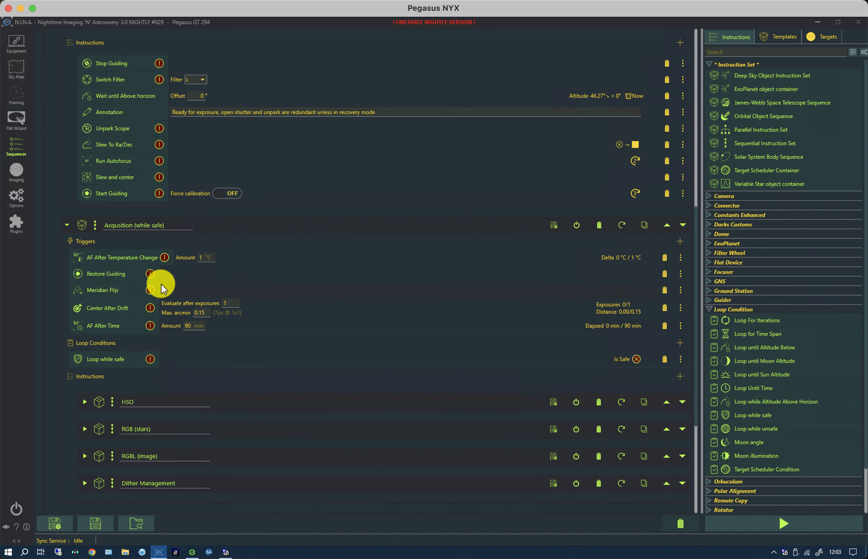
scroll(161, 284, "down", 3)
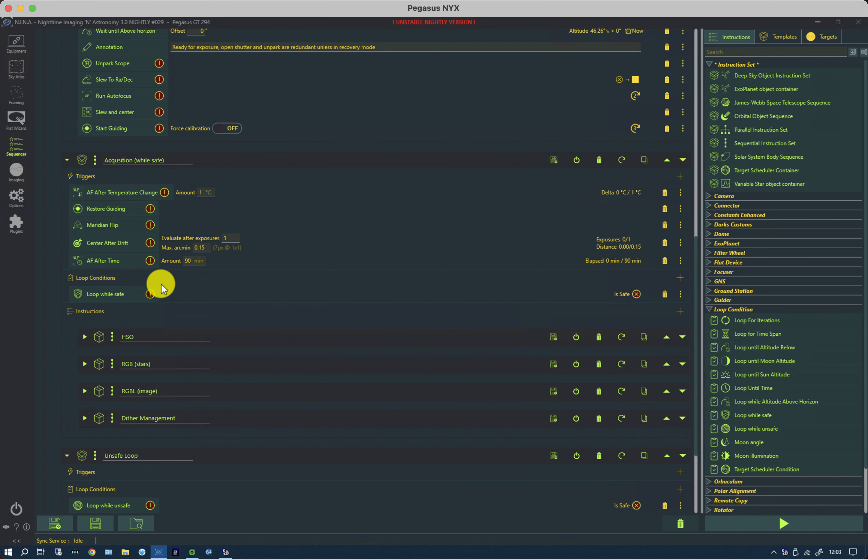
scroll(161, 284, "down", 5)
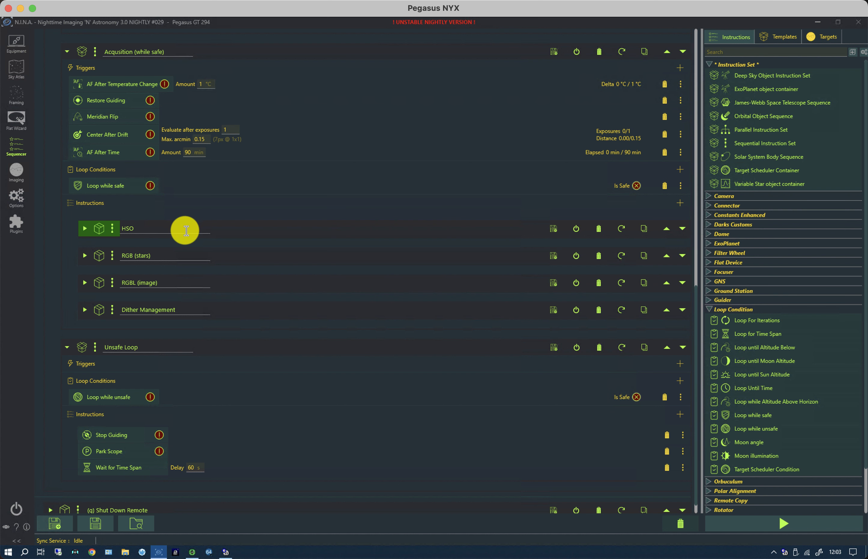
Examine the moon angle conditions and filter exposures inside the HSO, RGB (stars) and RGBL (image) instruction sets, collapsing each again.
left_click(85, 229)
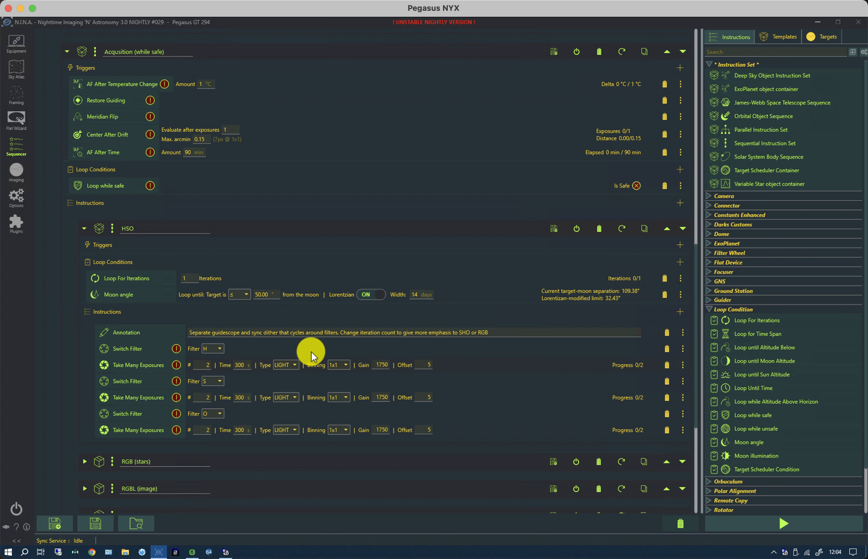
left_click(84, 228)
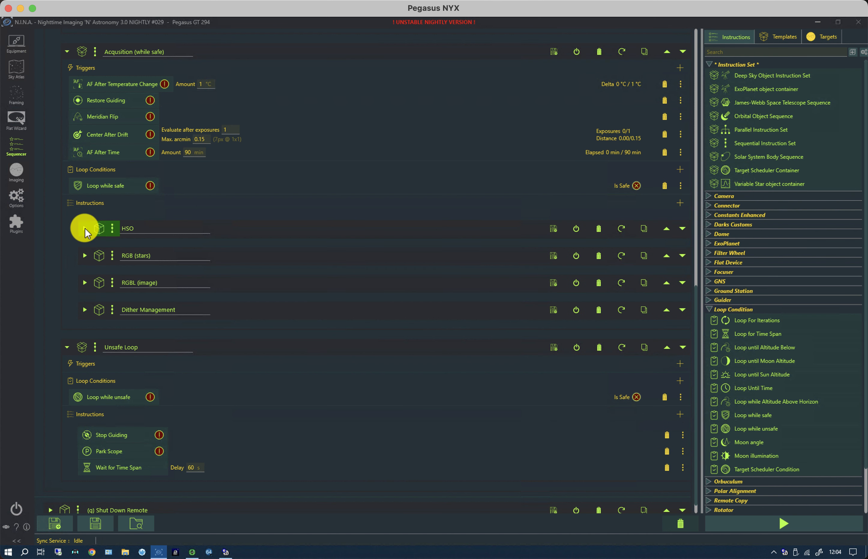
left_click(85, 255)
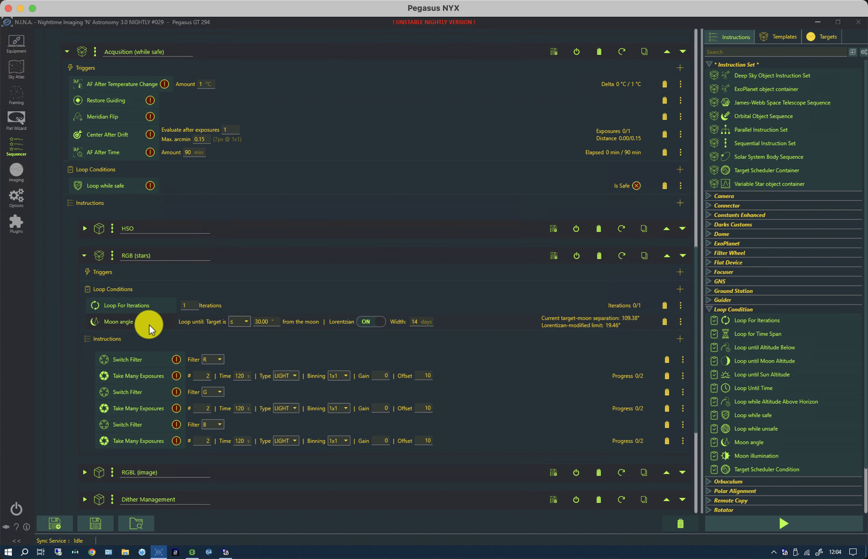
left_click(84, 255)
left_click(84, 255)
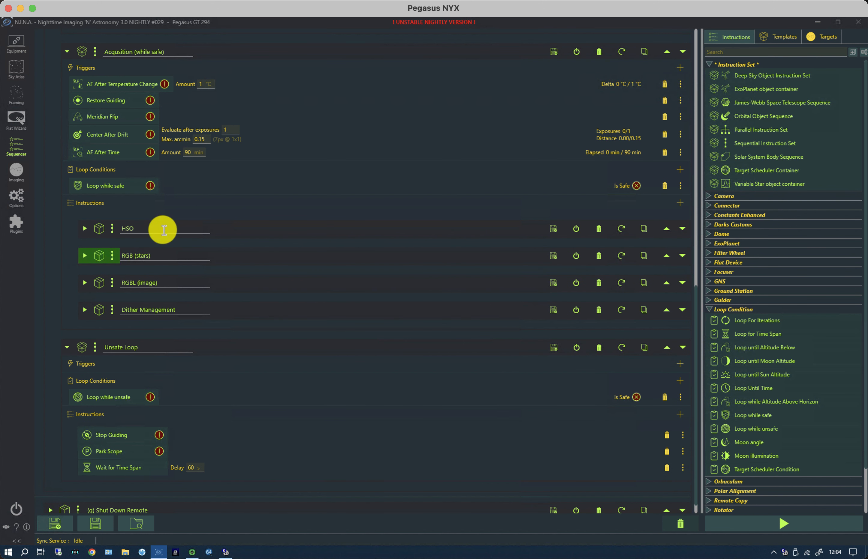
left_click(84, 283)
scroll(165, 471, "down", 3)
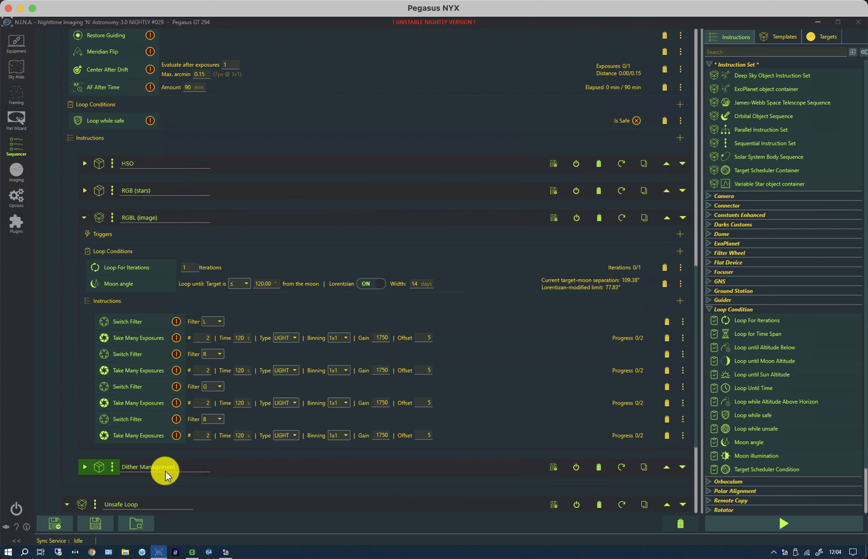
left_click(84, 217)
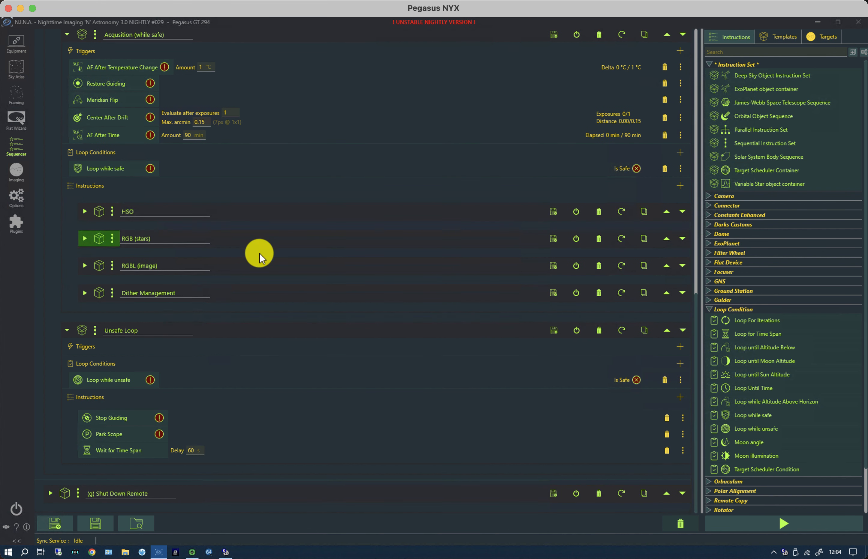
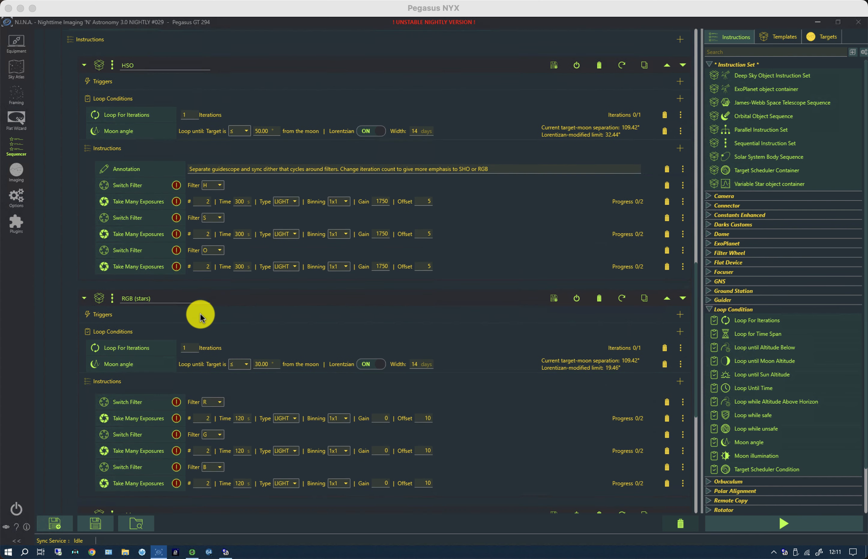
Delete the M 52, M 71 and M 103 targets from the sequence and add a Target Scheduler Container in their place.
scroll(202, 317, "up", 2)
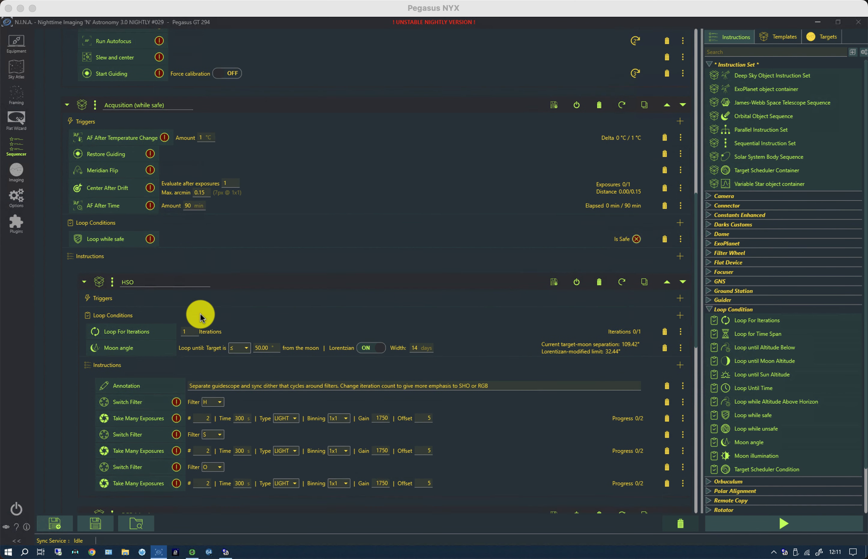
scroll(201, 317, "up", 10)
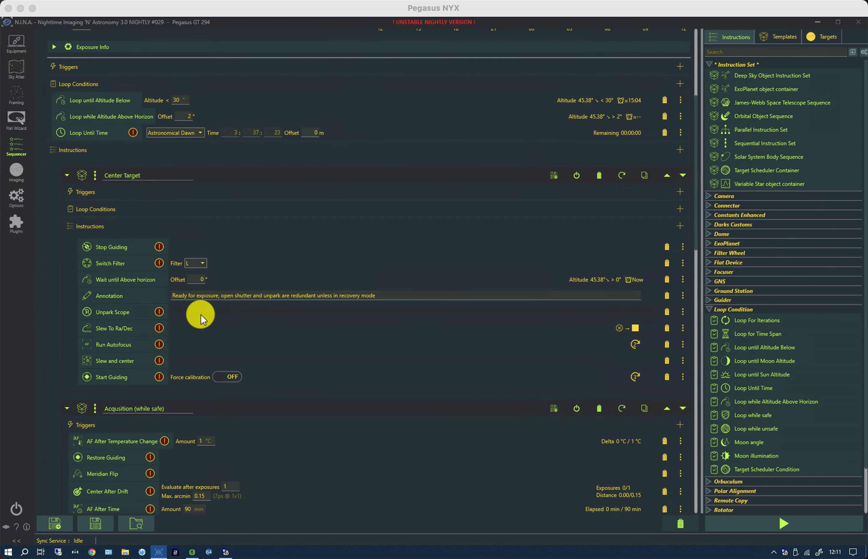
scroll(200, 314, "up", 5)
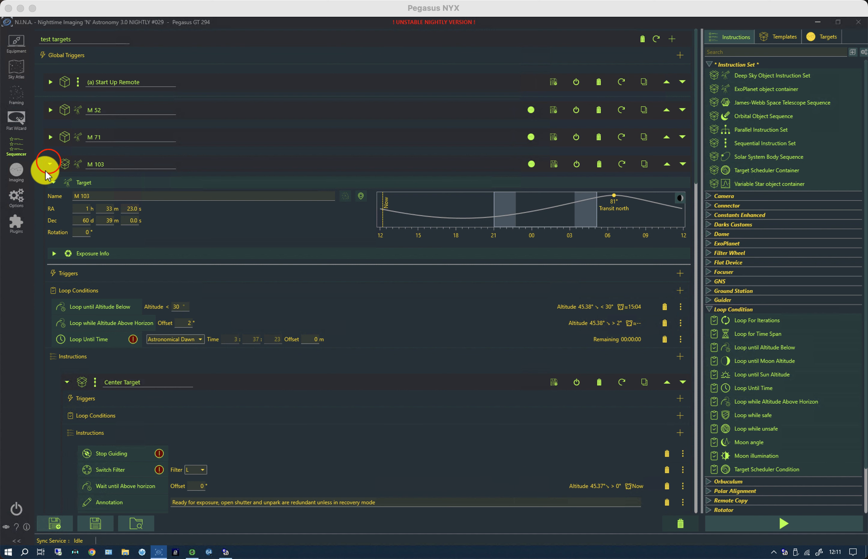
left_click(49, 162)
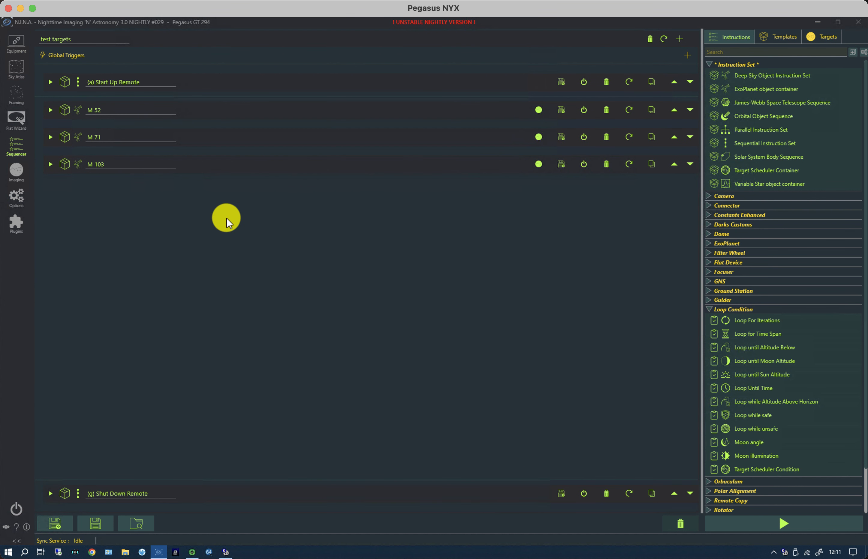
left_click(606, 110)
left_click(607, 110)
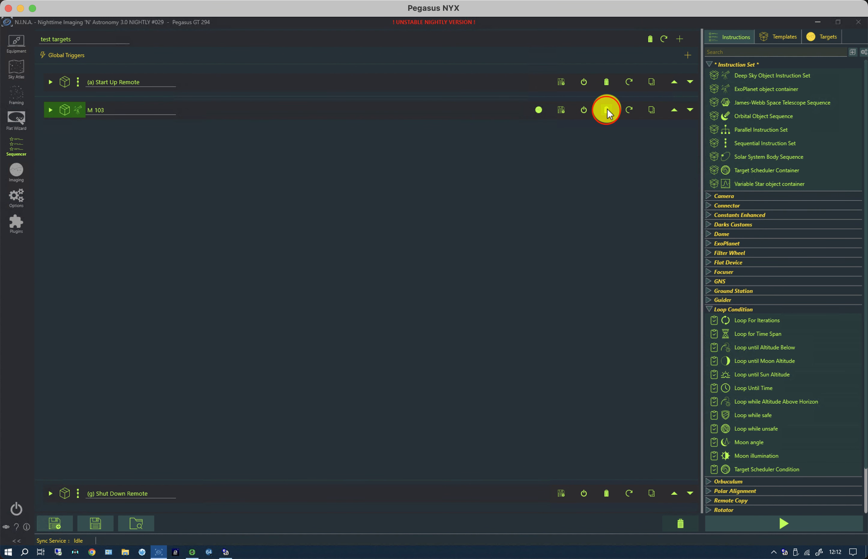
left_click(606, 110)
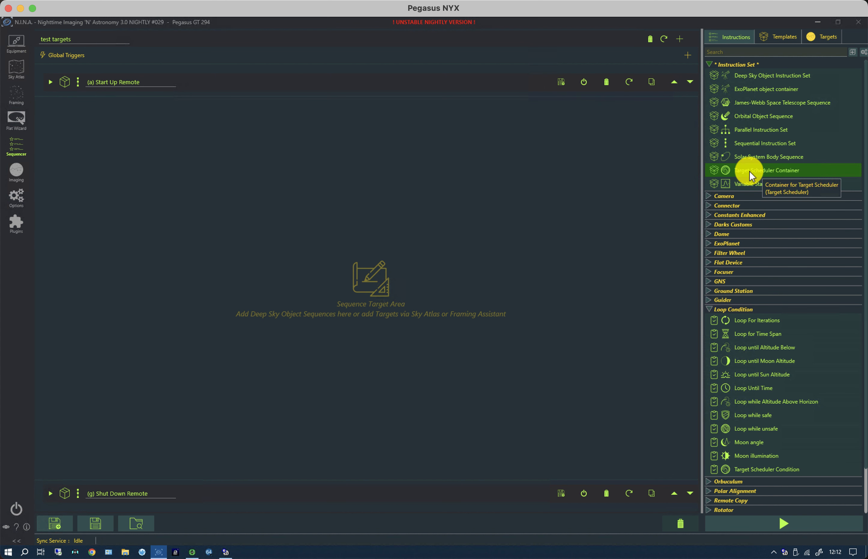
left_click_drag(766, 168, 483, 119)
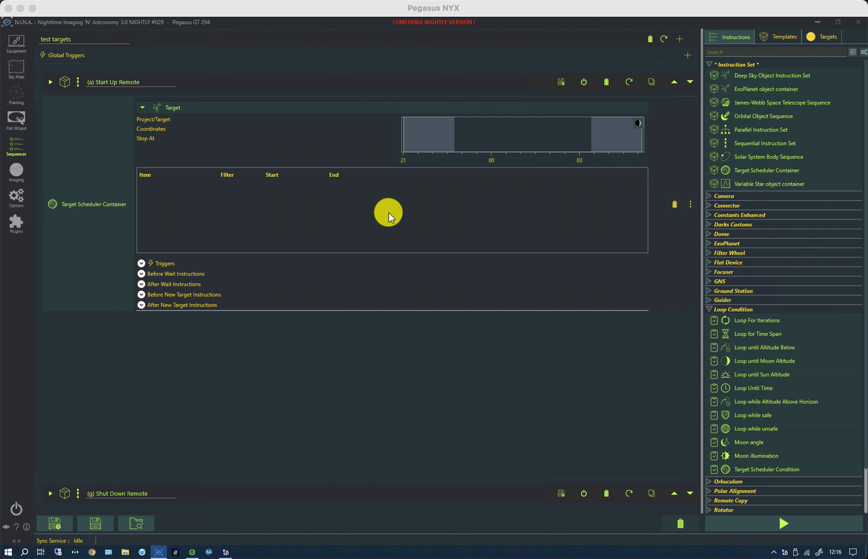
Expand Target Management in the Target Scheduler plugin's options and check the Scheduler Preview settings, collapsing the preview again.
left_click(16, 223)
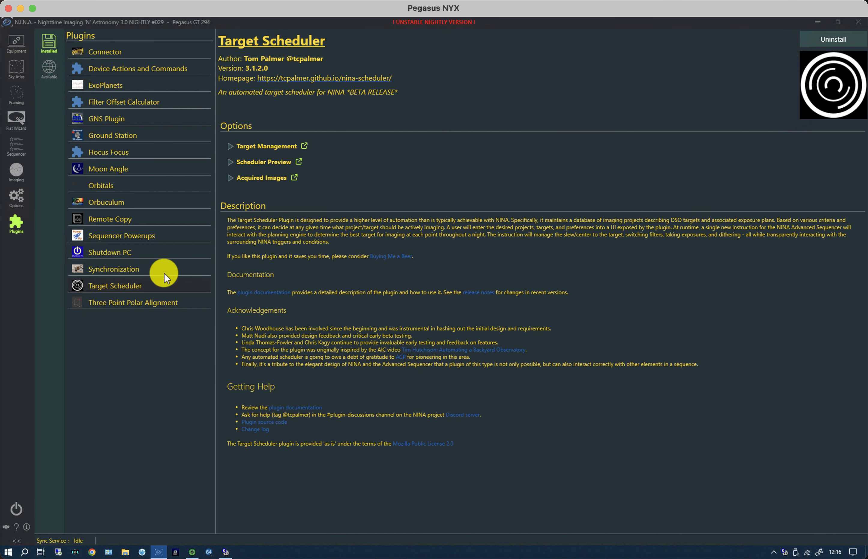
left_click(230, 146)
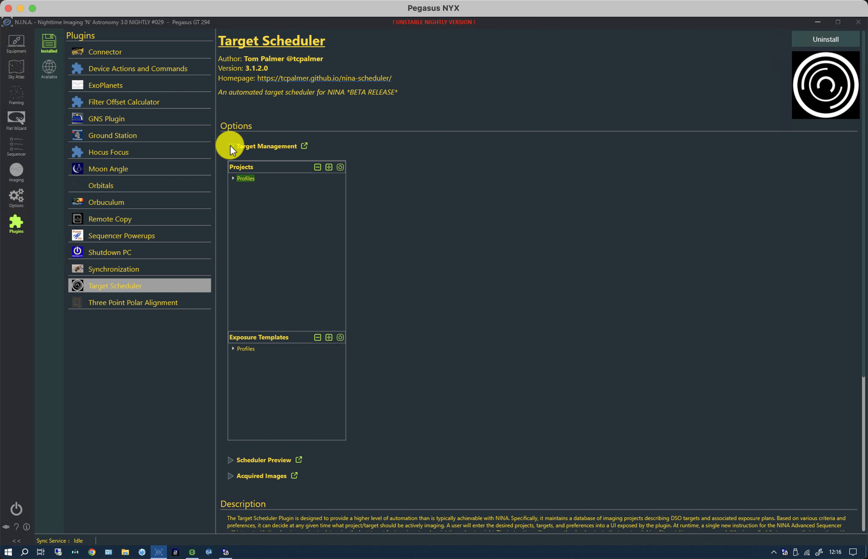
left_click(233, 460)
scroll(365, 410, "down", 8)
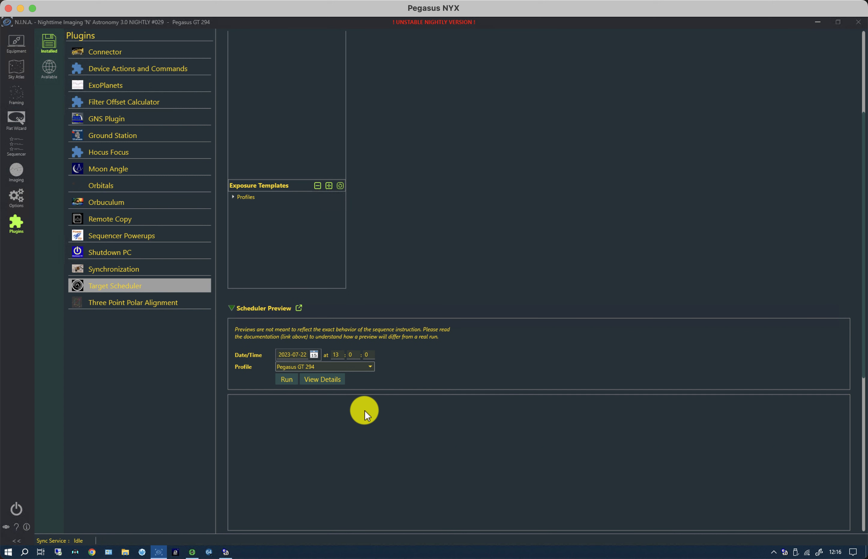
scroll(457, 320, "down", 4)
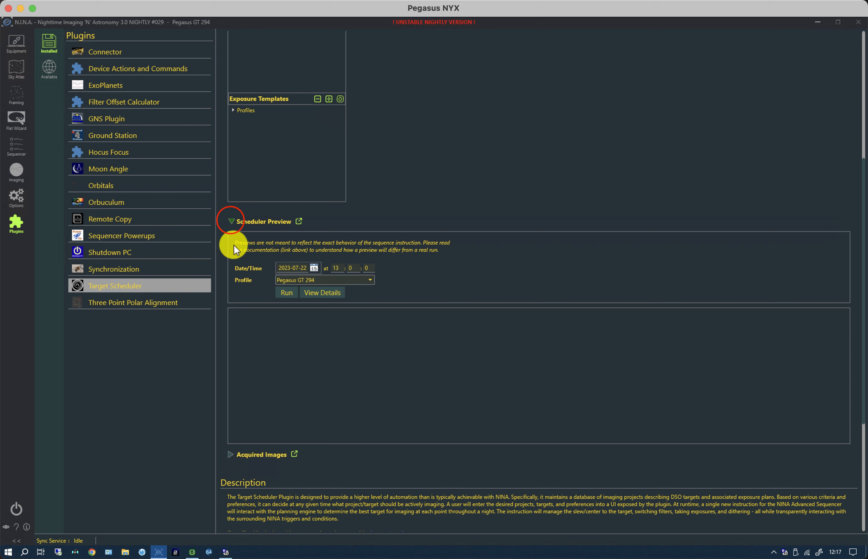
left_click(231, 221)
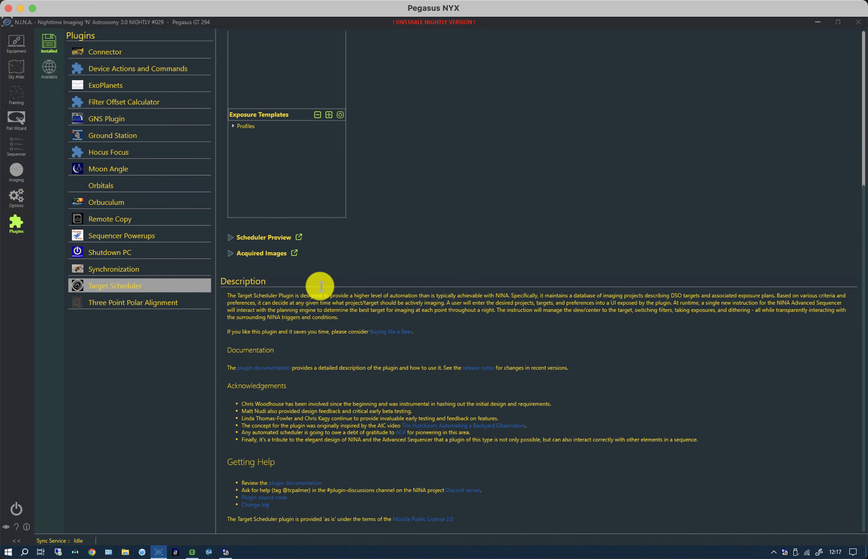
Expand the profiles in both the Exposure Templates and Projects trees of Target Management.
scroll(361, 312, "up", 2)
scroll(361, 311, "up", 1)
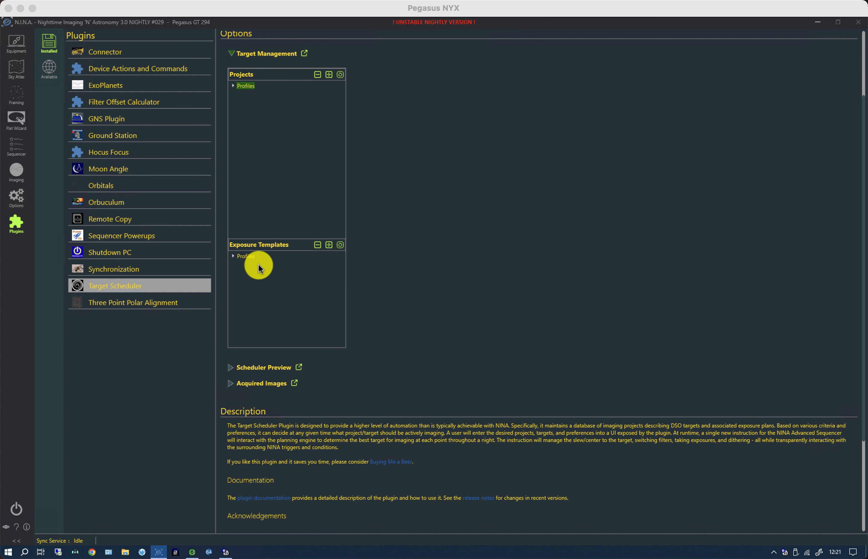
left_click(233, 259)
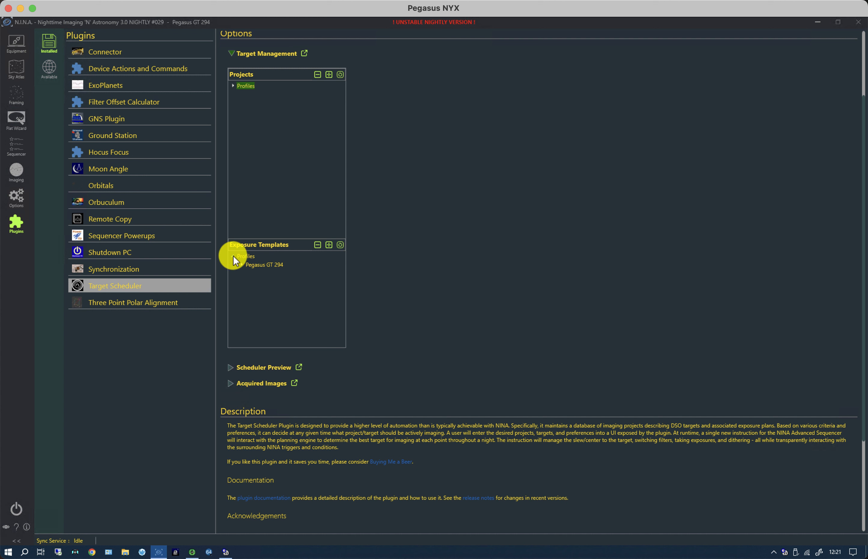
left_click(232, 85)
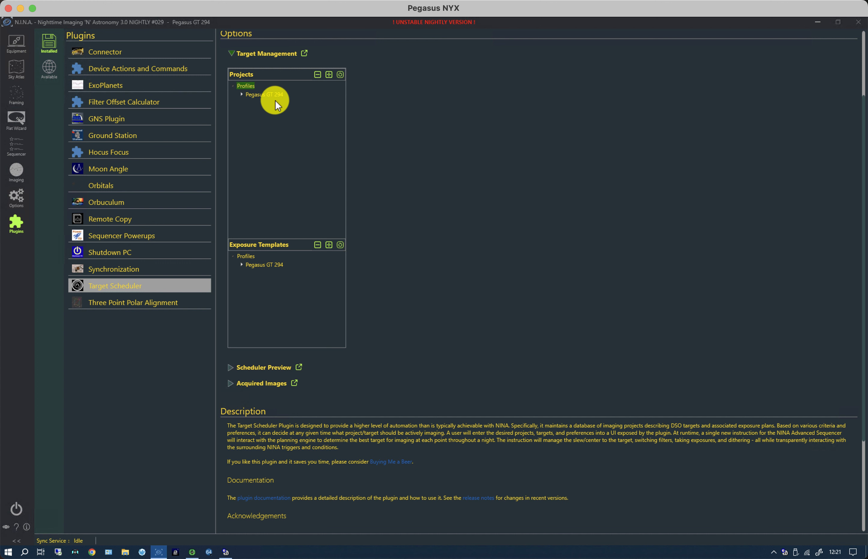
left_click(18, 199)
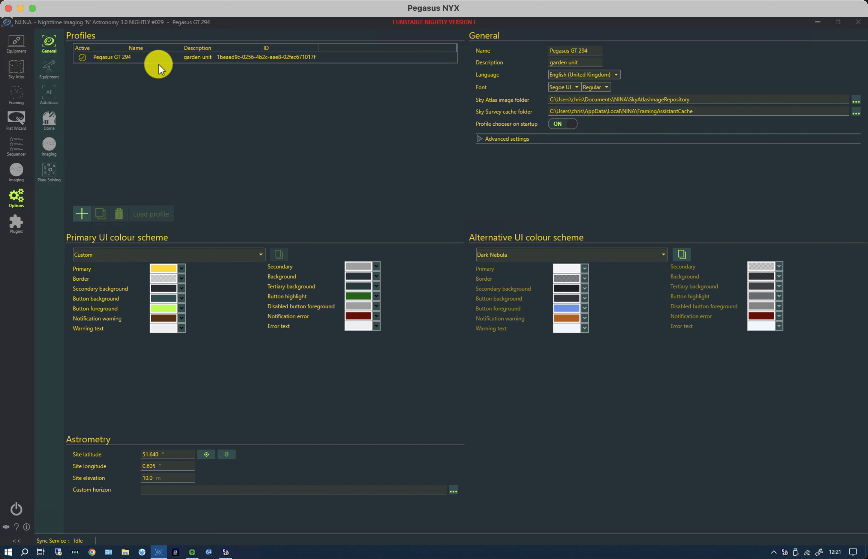
left_click(127, 57)
left_click(98, 210)
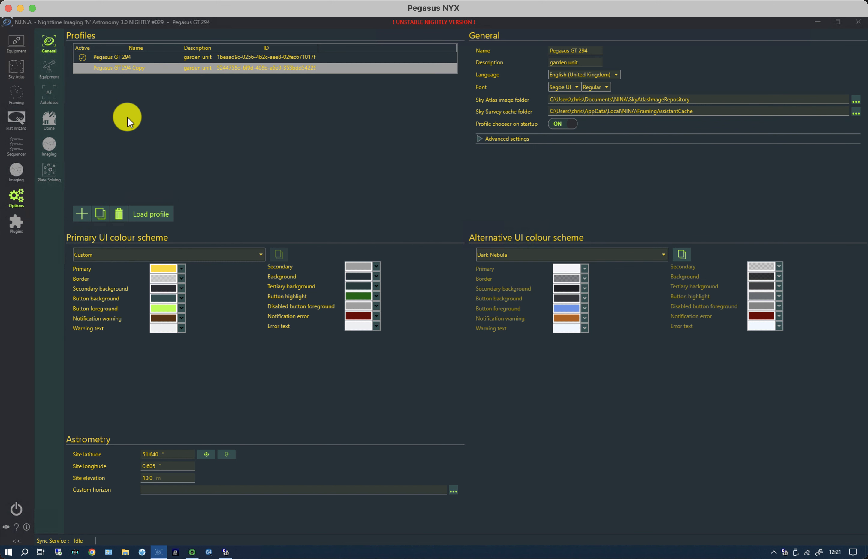
left_click(16, 223)
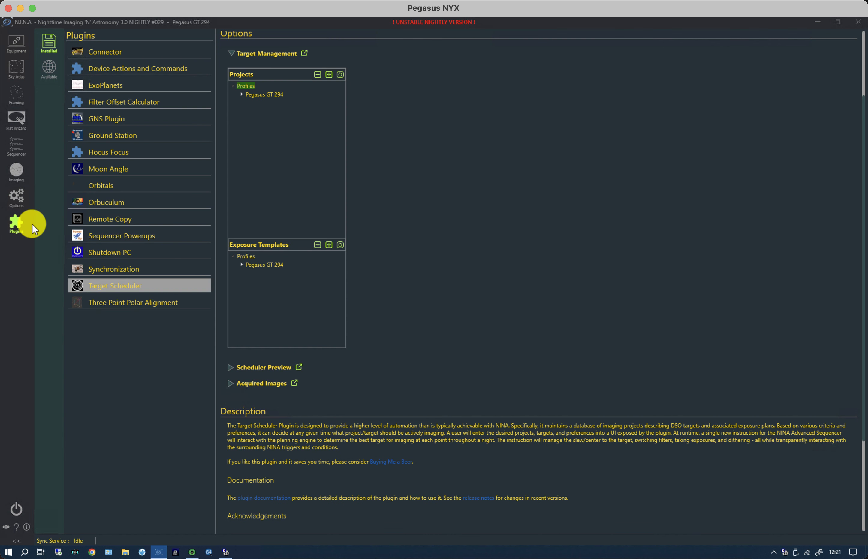
left_click(339, 244)
left_click(232, 256)
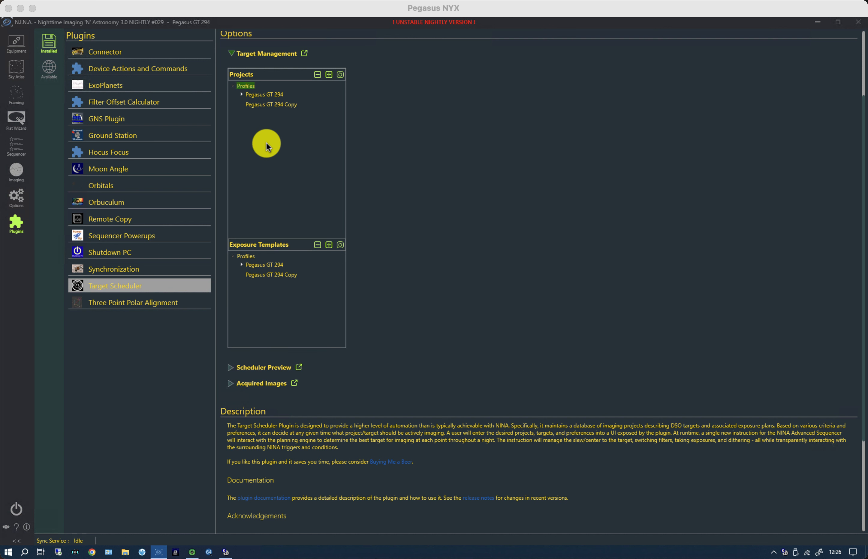
Examine the Pegasus GT 294 project list and the editable settings of Messier Marathon: LRGB, cancelling the edit.
left_click(242, 94)
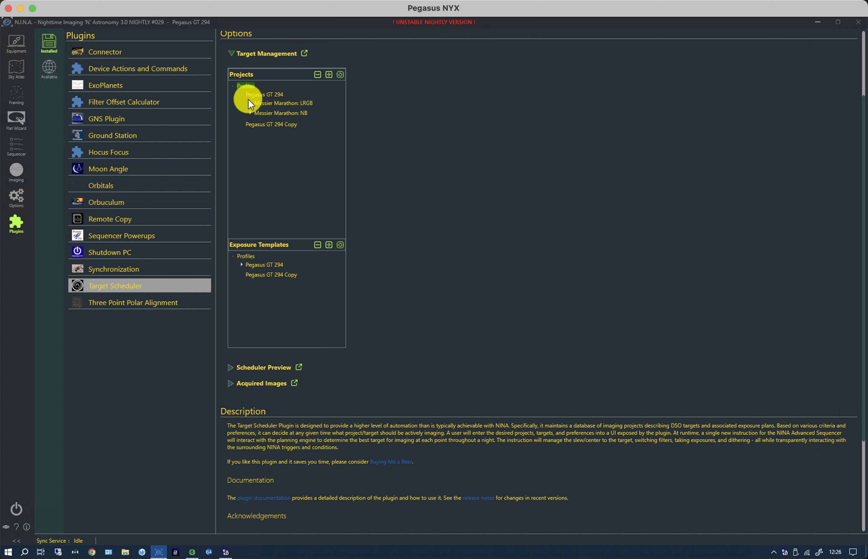
left_click(263, 93)
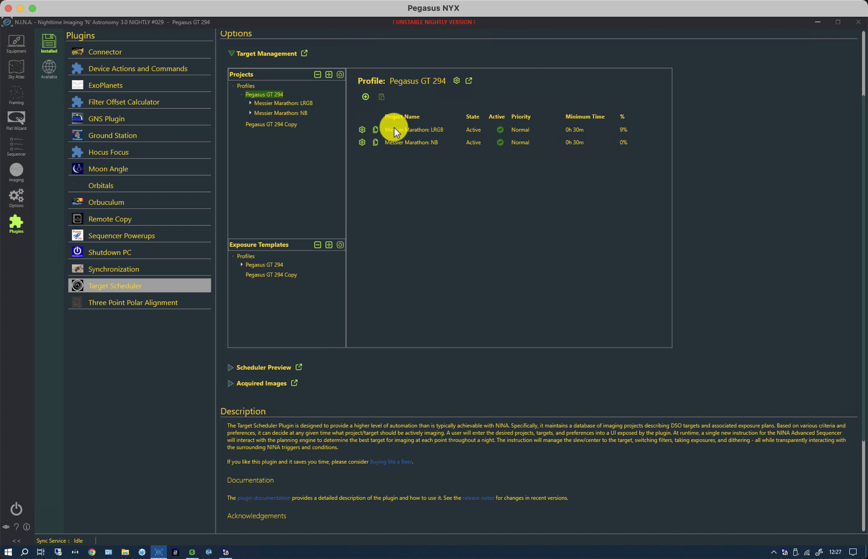
left_click(283, 103)
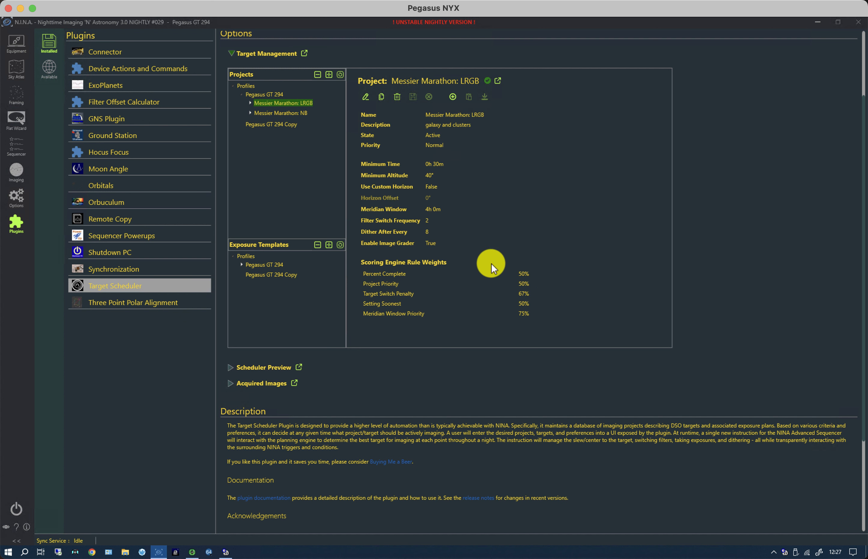
left_click(364, 97)
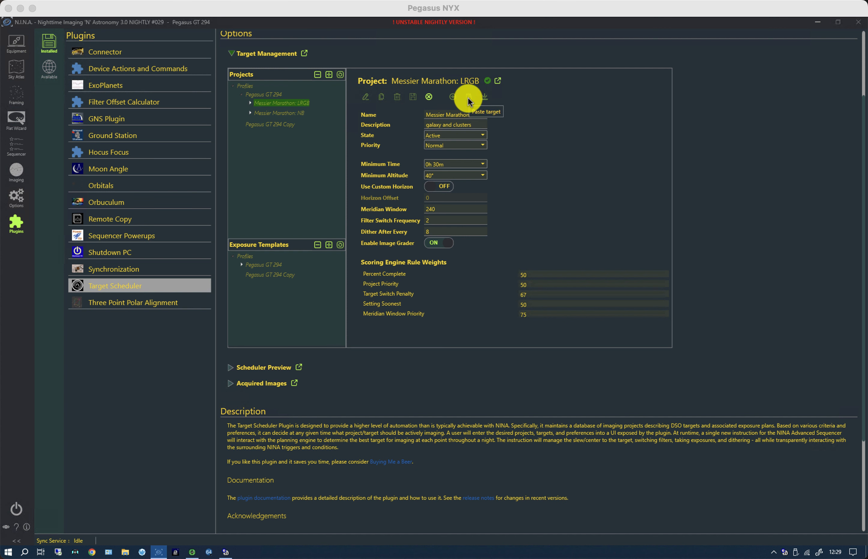
left_click(428, 97)
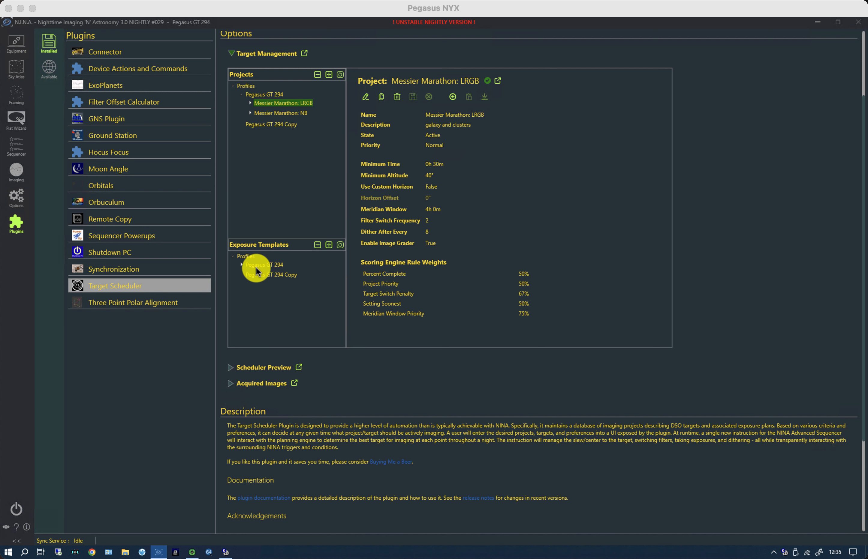
Review the Pegasus GT 294 exposure templates and the editable settings of LRGB L, cancelling the edit.
left_click(265, 267)
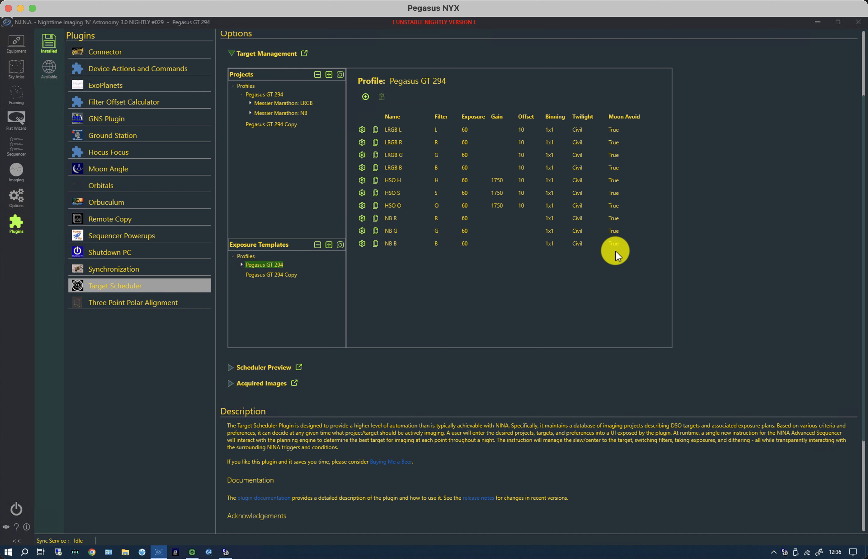
left_click(362, 128)
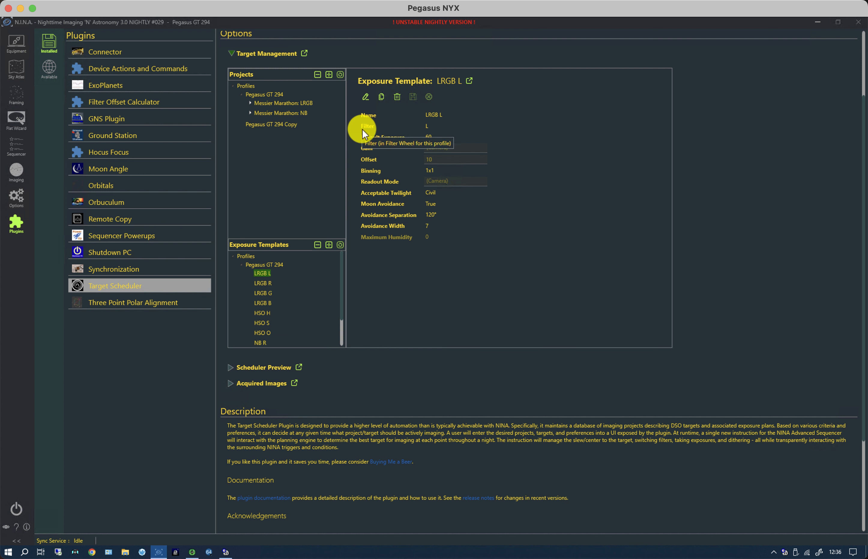
left_click(365, 98)
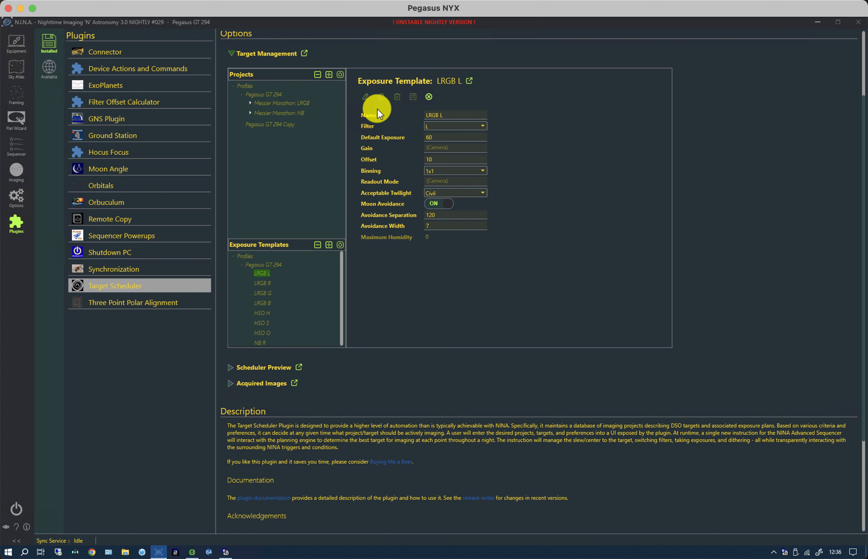
left_click(429, 96)
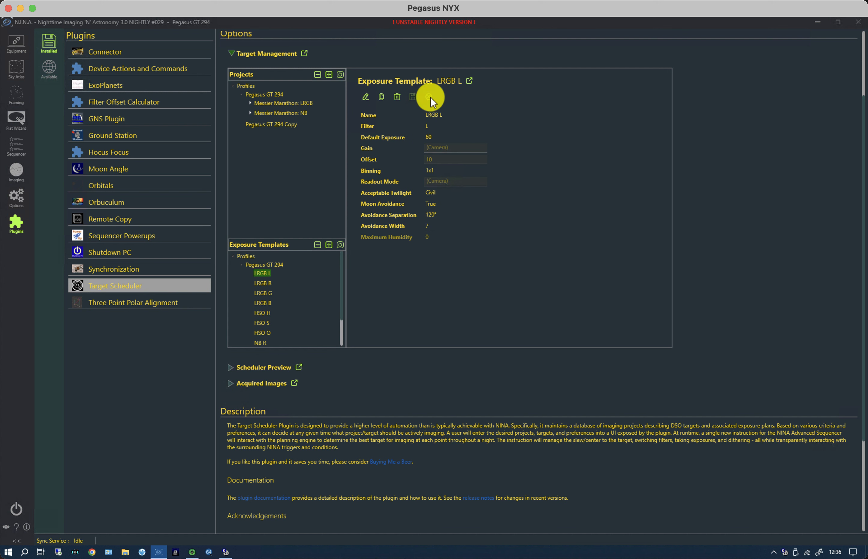
Set the HSO H exposure template's default exposure to 300 and save the template.
left_click(261, 313)
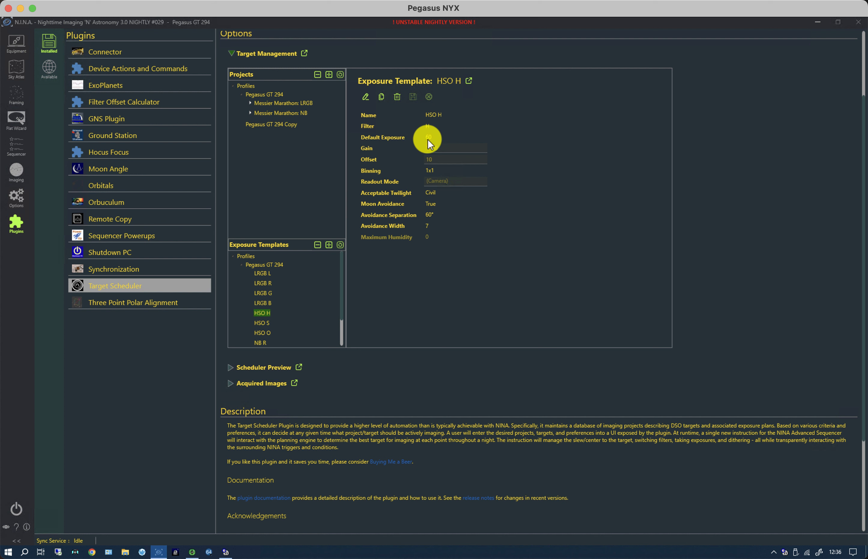
left_click(365, 97)
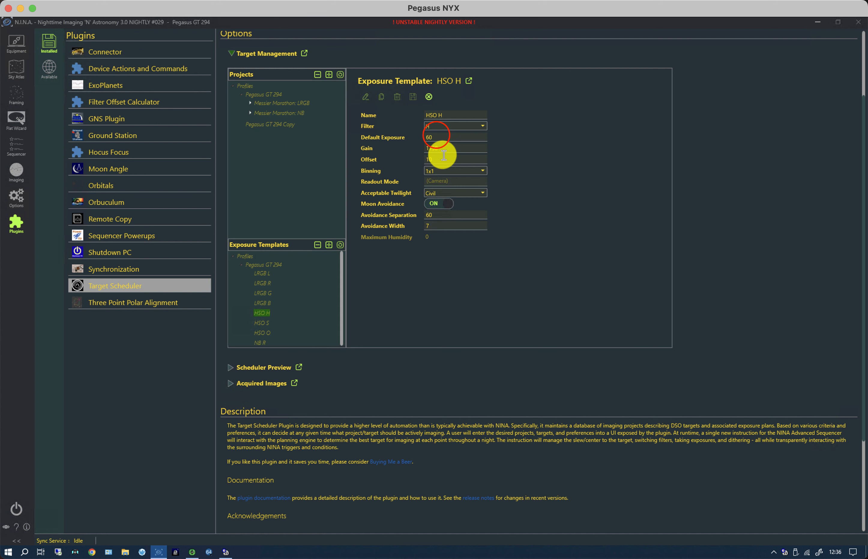
left_click(438, 136)
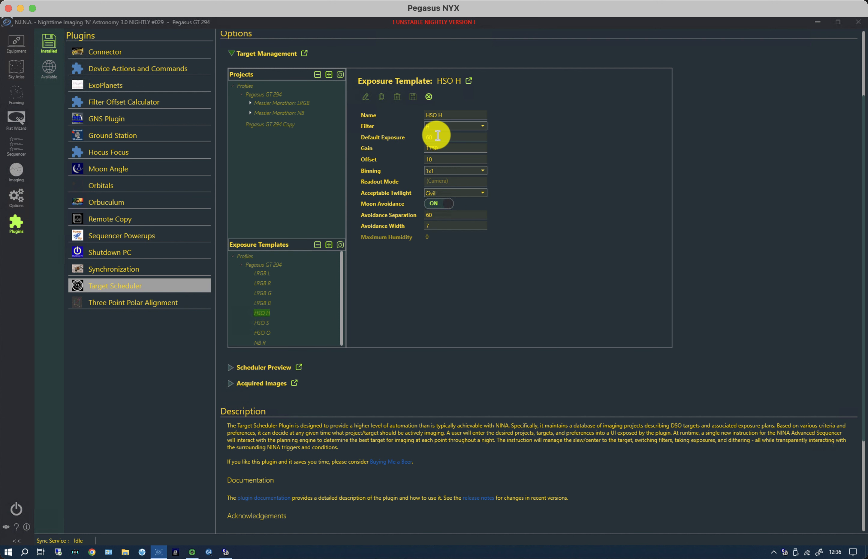
type("300")
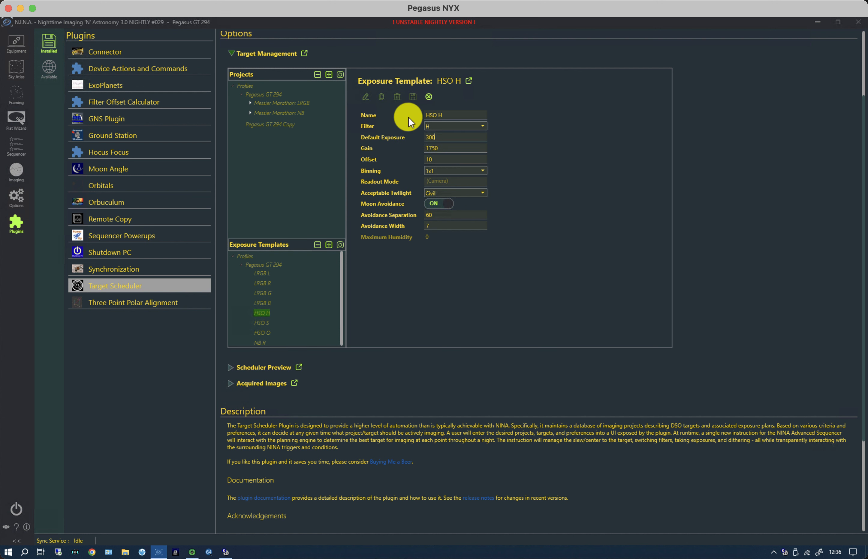
left_click(444, 148)
left_click(413, 97)
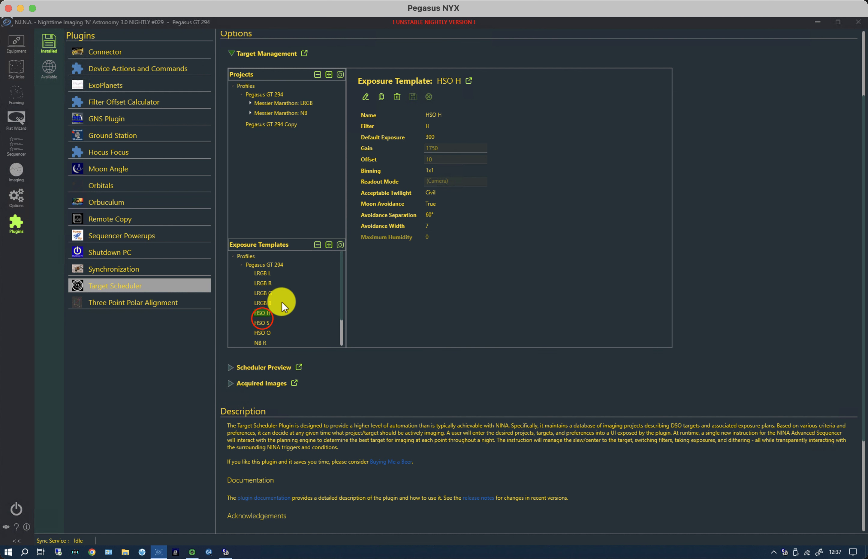
Set the HSO S exposure template's default exposure to 300, keep S as its filter and save it.
left_click(263, 319)
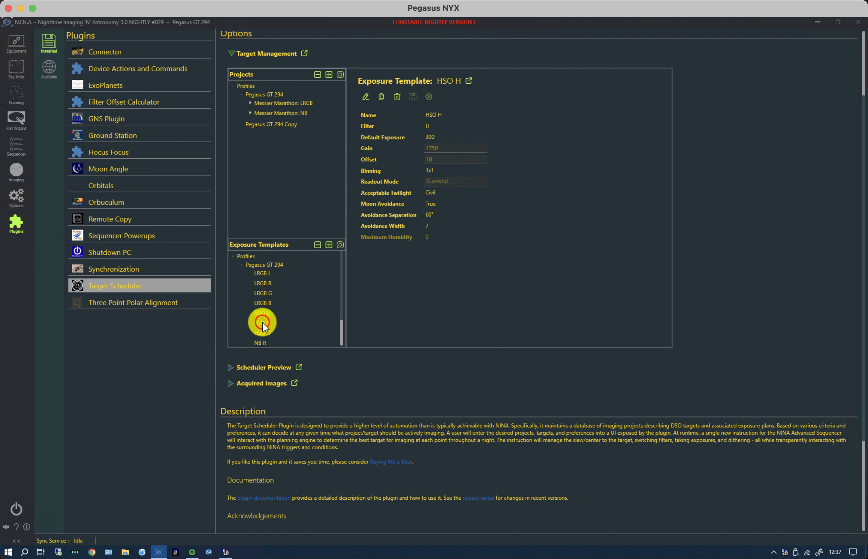
left_click(365, 97)
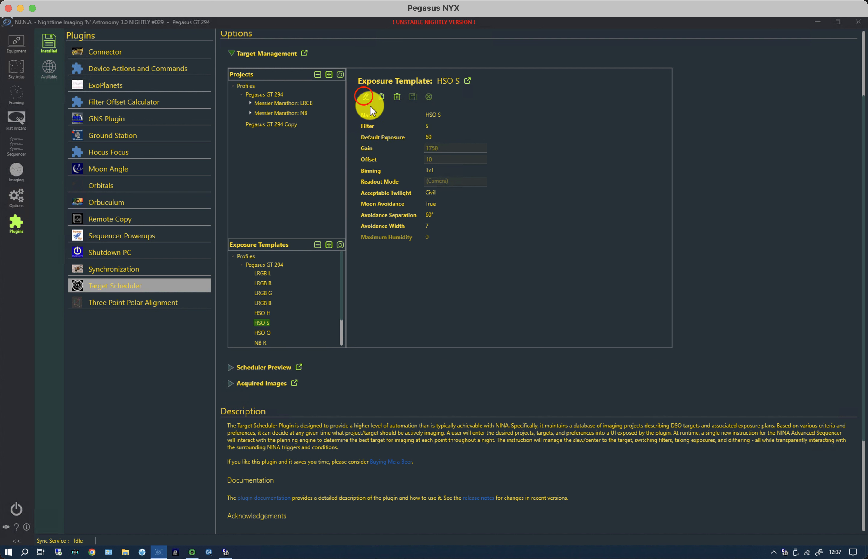
left_click(429, 138)
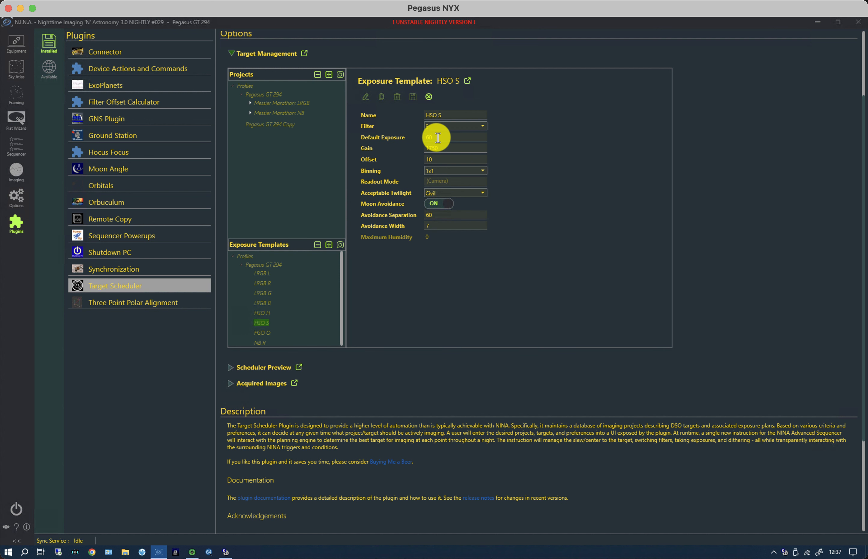
key("BackSpace")
key("BackSpace")
type("300")
left_click(449, 123)
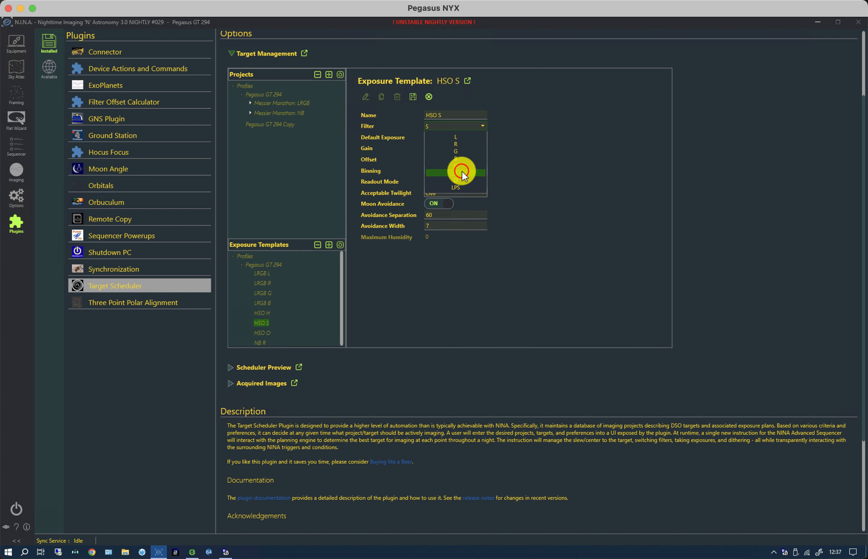
left_click(461, 171)
left_click(413, 97)
Set the HSO O exposure template's default exposure to 300 and save the template.
left_click(259, 330)
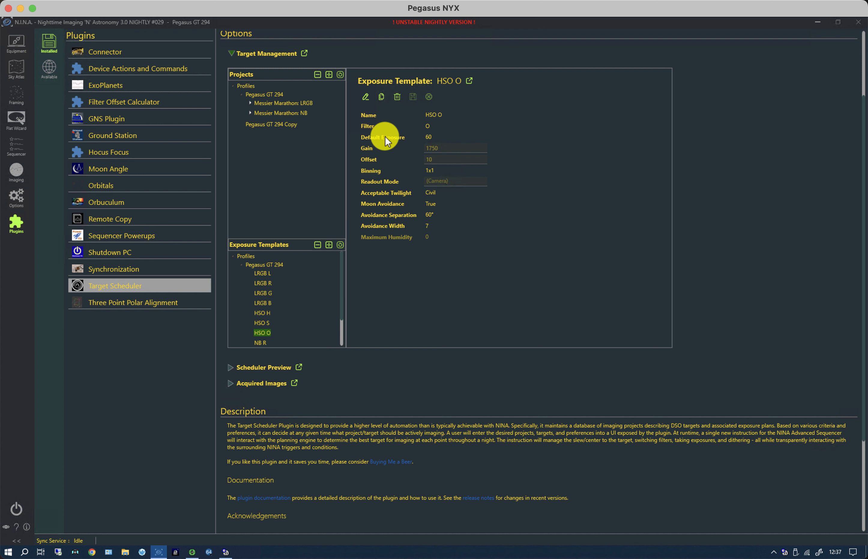
left_click(363, 96)
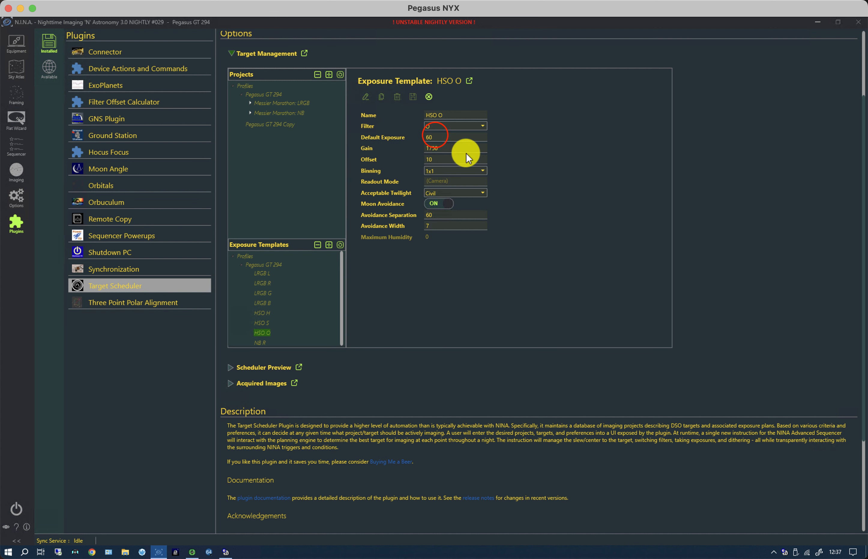
double_click(435, 137)
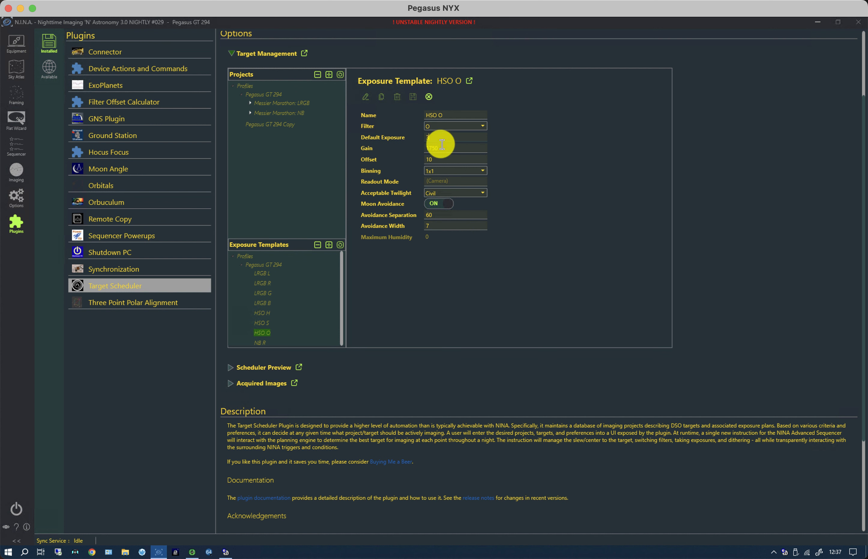
type("300")
left_click(442, 159)
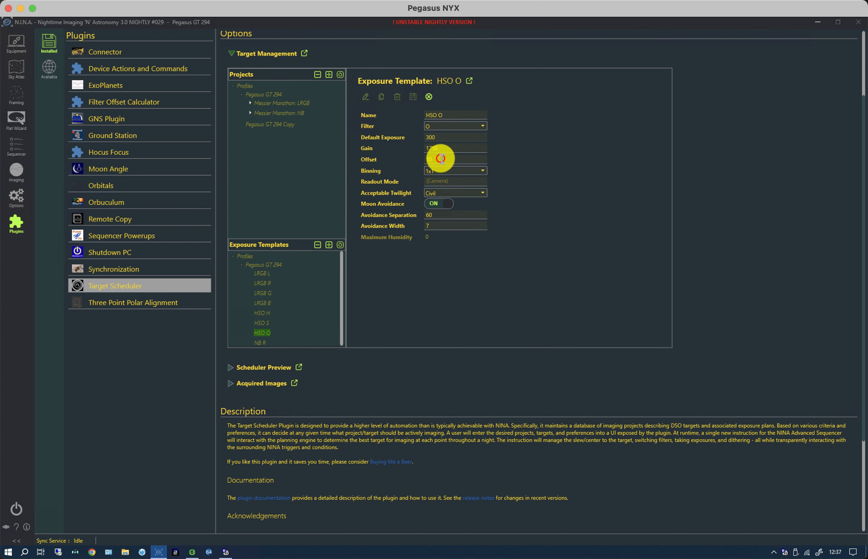
left_click(414, 96)
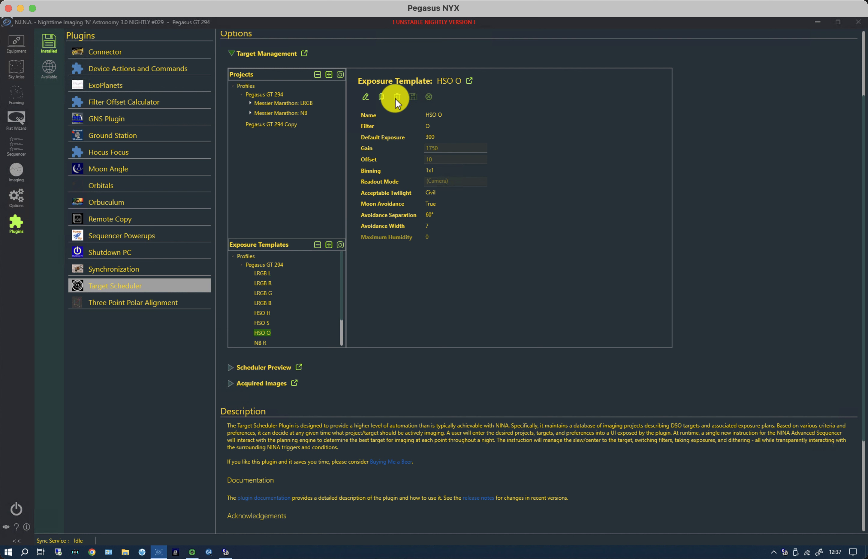
Set the LRGB L exposure template's acceptable twilight to Nautical and save the template.
left_click(261, 275)
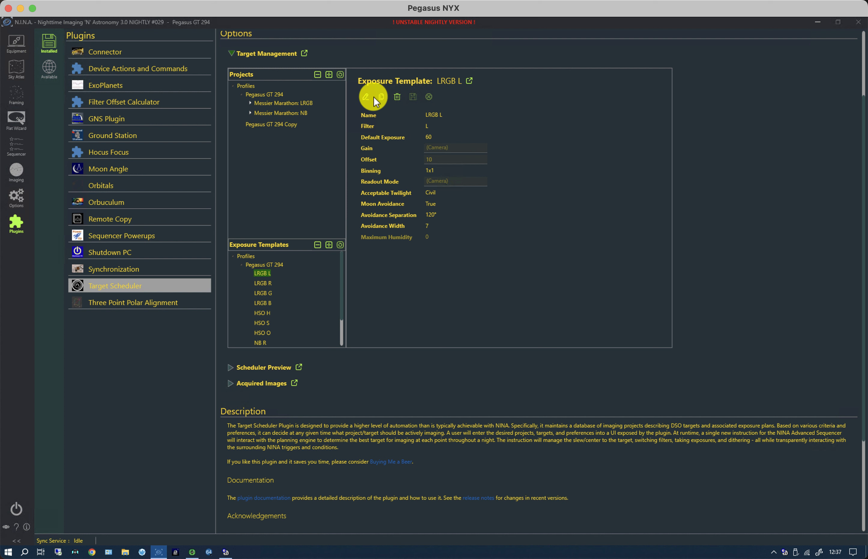
left_click(366, 97)
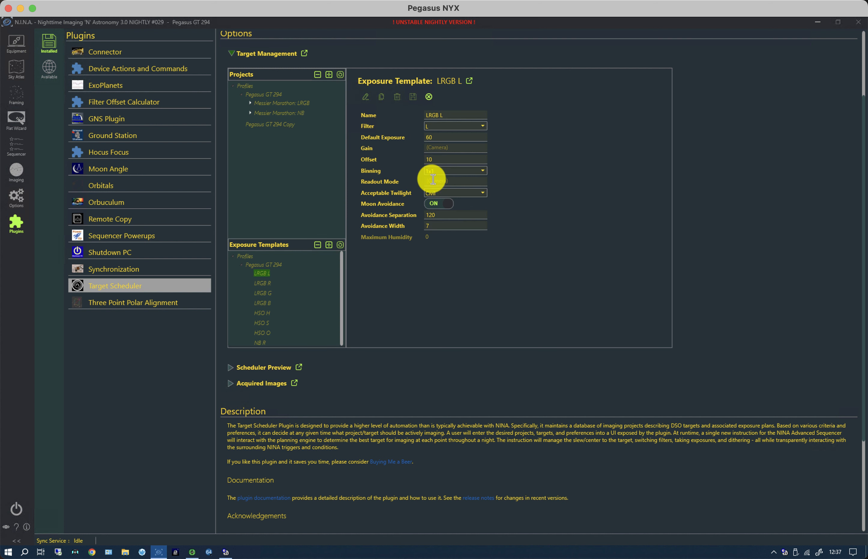
left_click(480, 190)
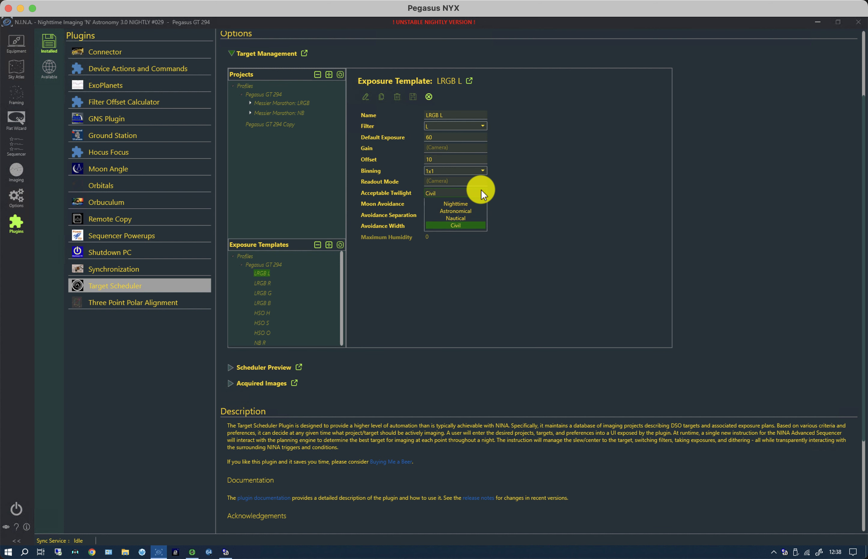
left_click(466, 215)
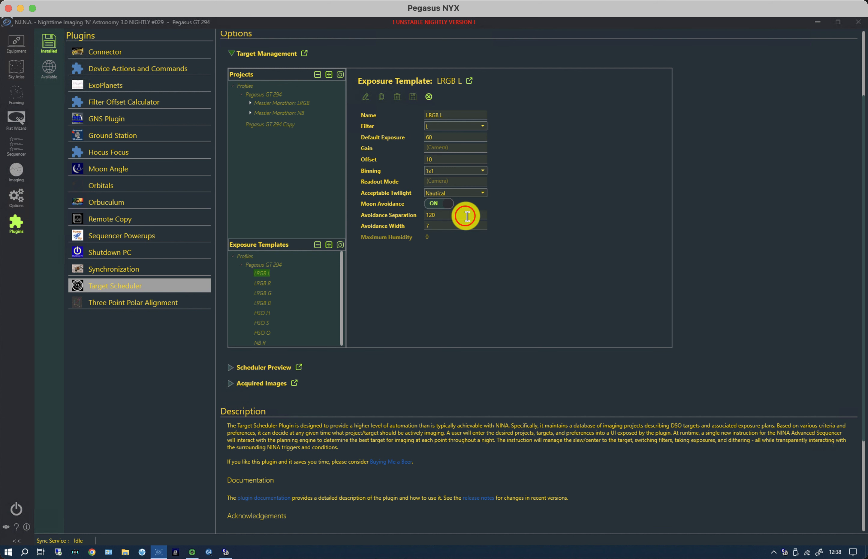
left_click(412, 96)
Set the LRGB R template's acceptable twilight to Nautical, leave editing and list the exposure templates of the Pegasus GT 294 profile.
left_click(261, 283)
left_click(262, 283)
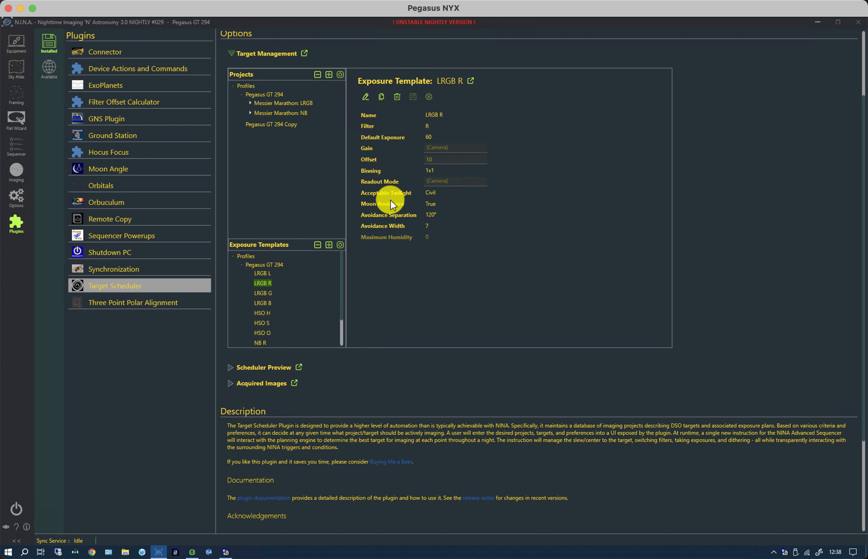
left_click(363, 96)
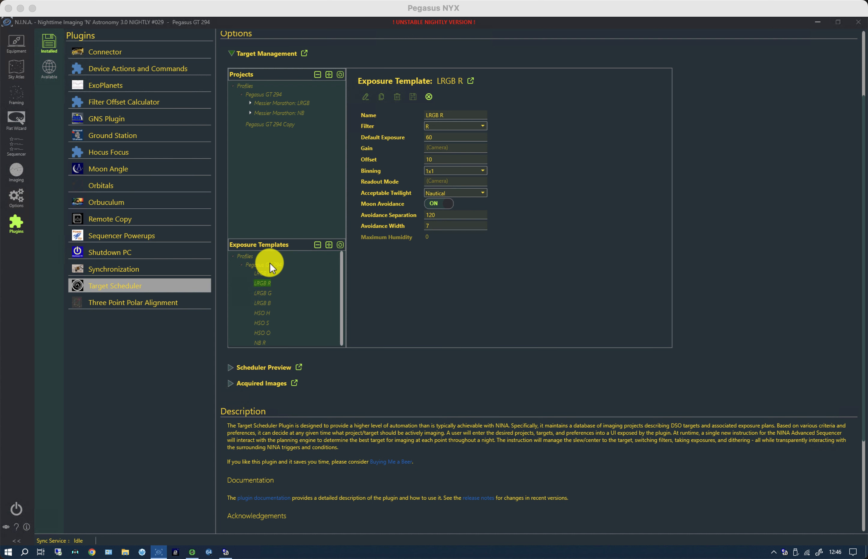
left_click(429, 97)
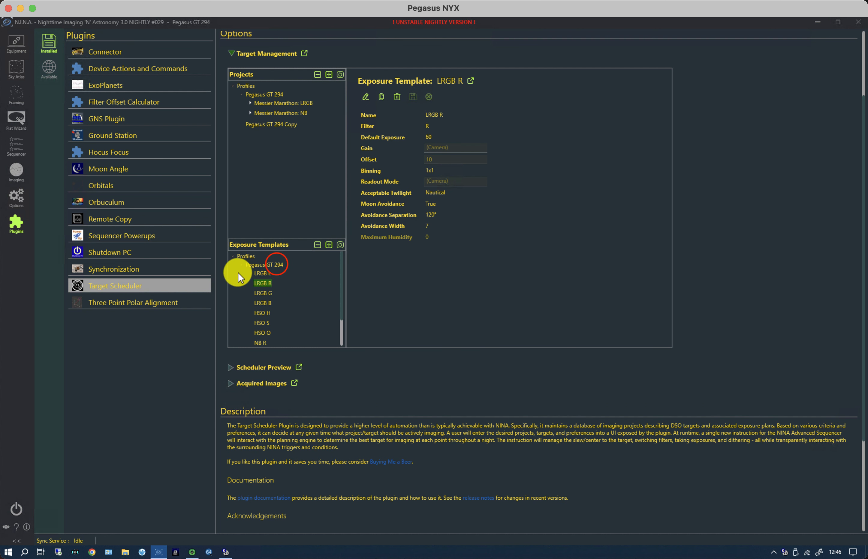
left_click(277, 265)
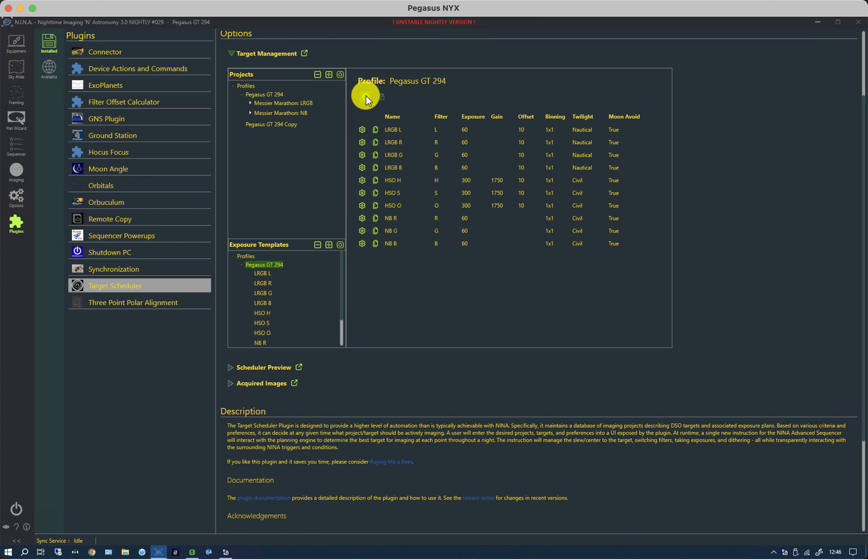
Create an exposure template named test 1 in the Pegasus GT 294 Copy profile and save it.
left_click(241, 264)
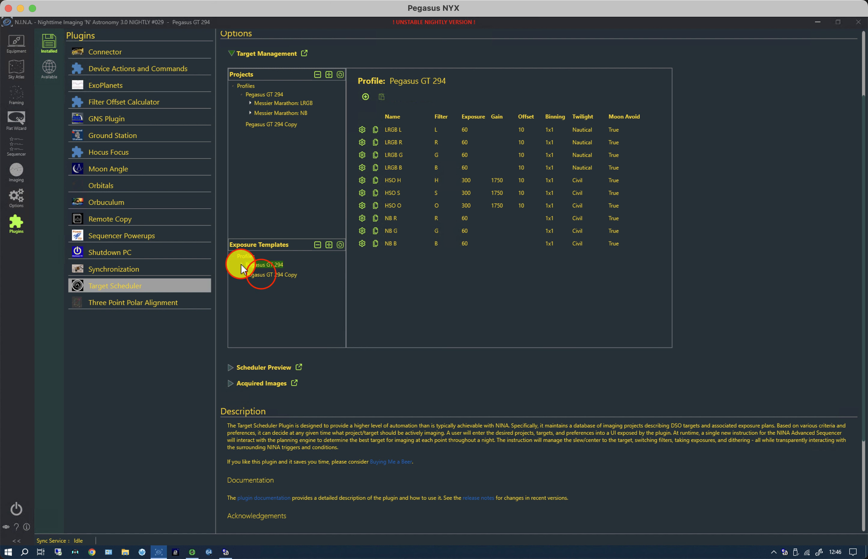
left_click(261, 274)
left_click(365, 97)
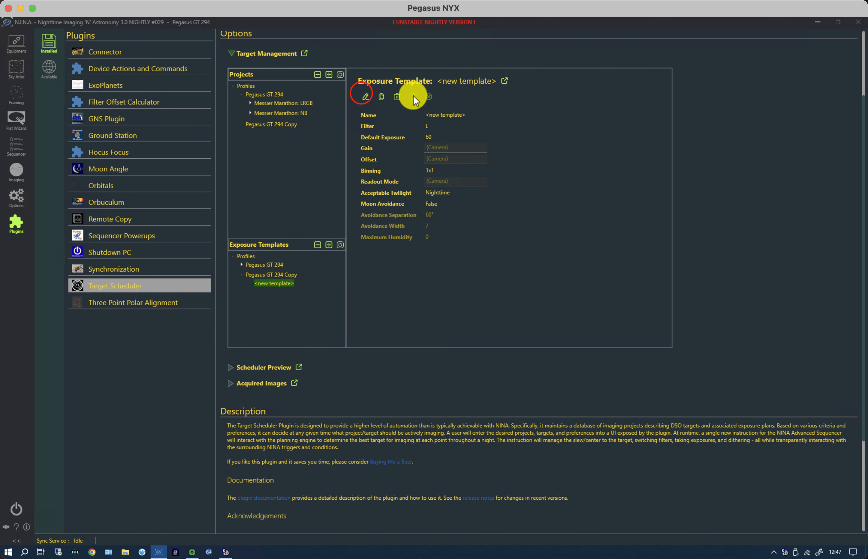
left_click(366, 96)
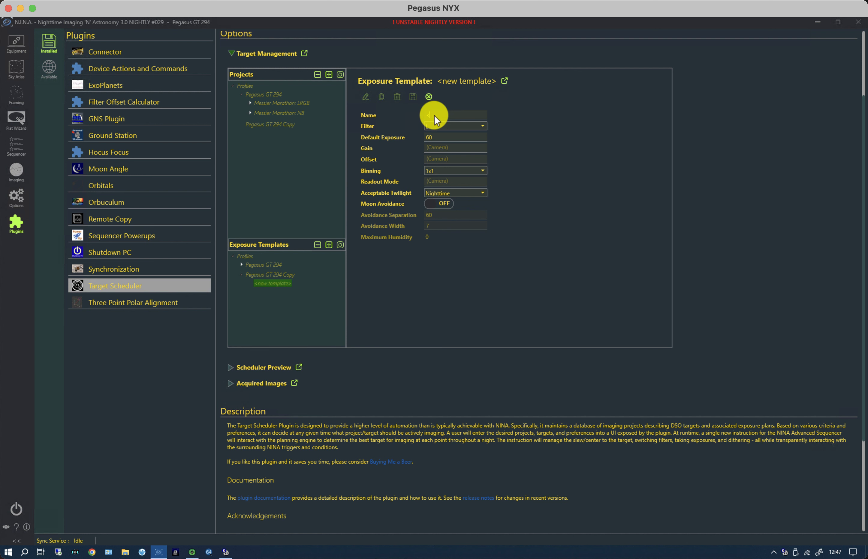
type("test 1")
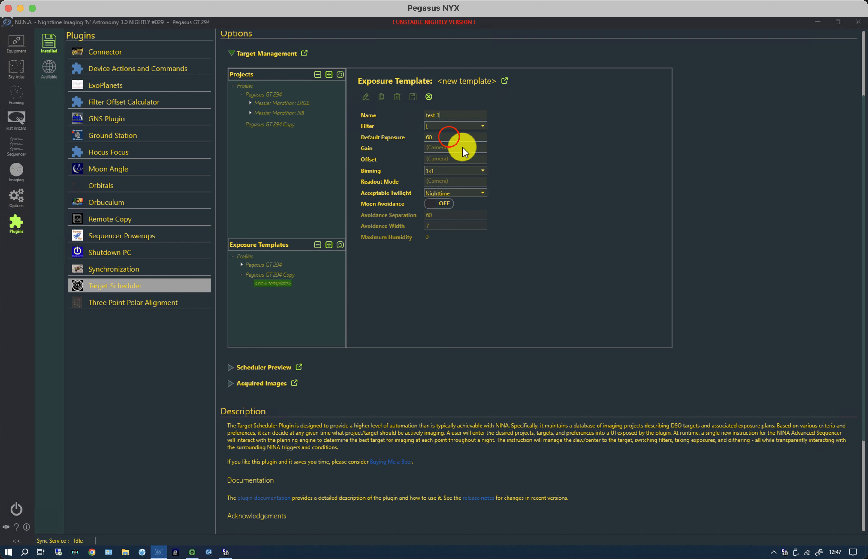
left_click(449, 137)
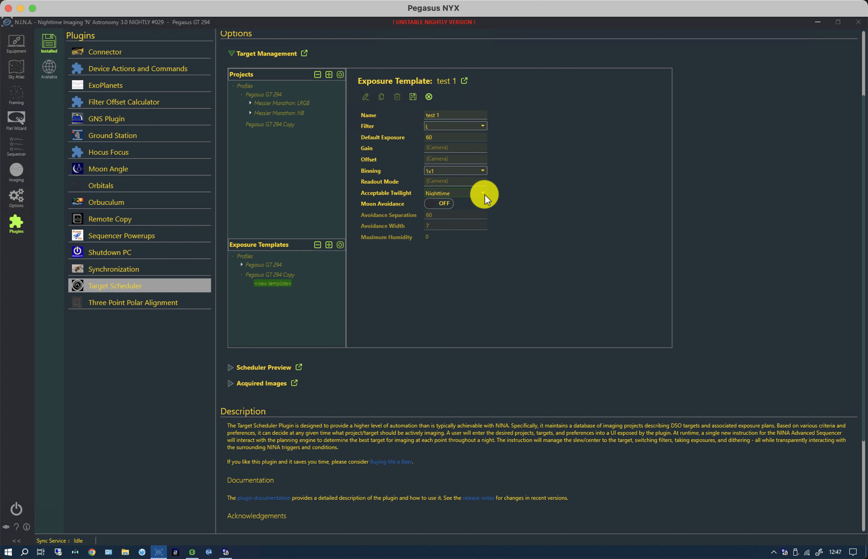
left_click(414, 97)
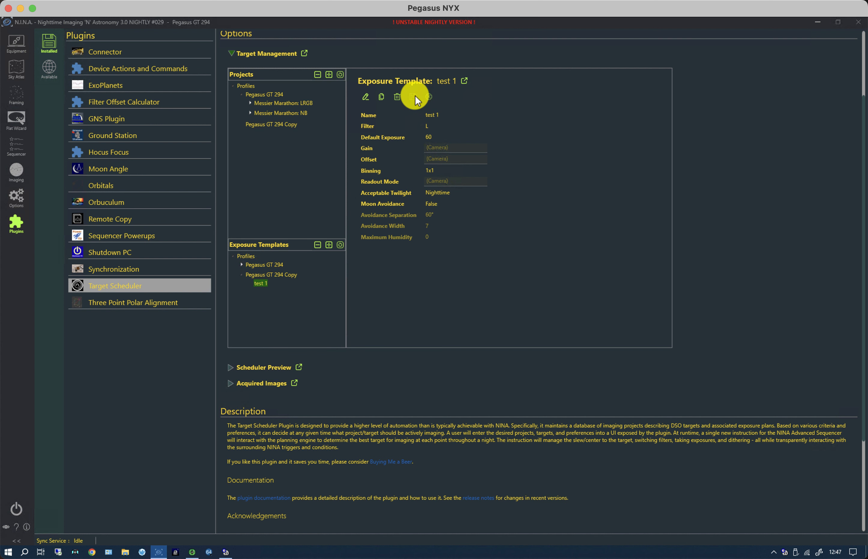
Duplicate the test 1 exposure template within the Pegasus GT 294 Copy profile.
left_click(257, 274)
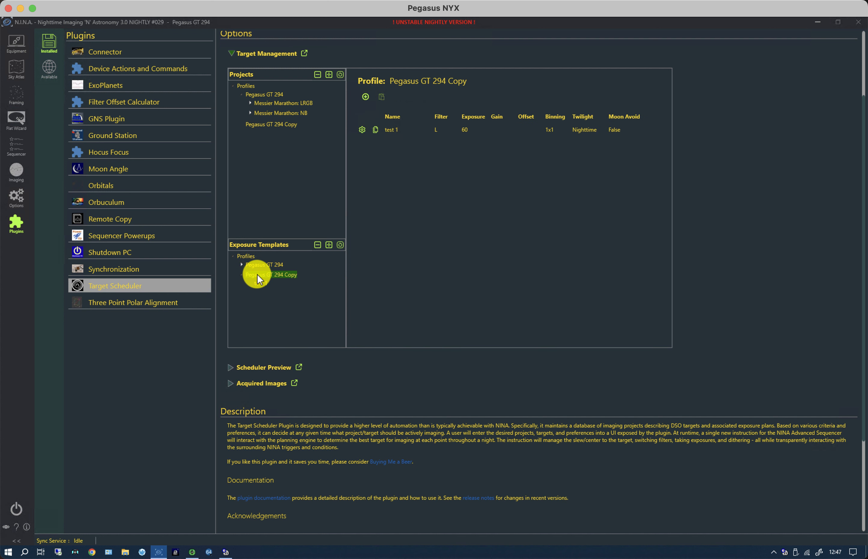
left_click(376, 129)
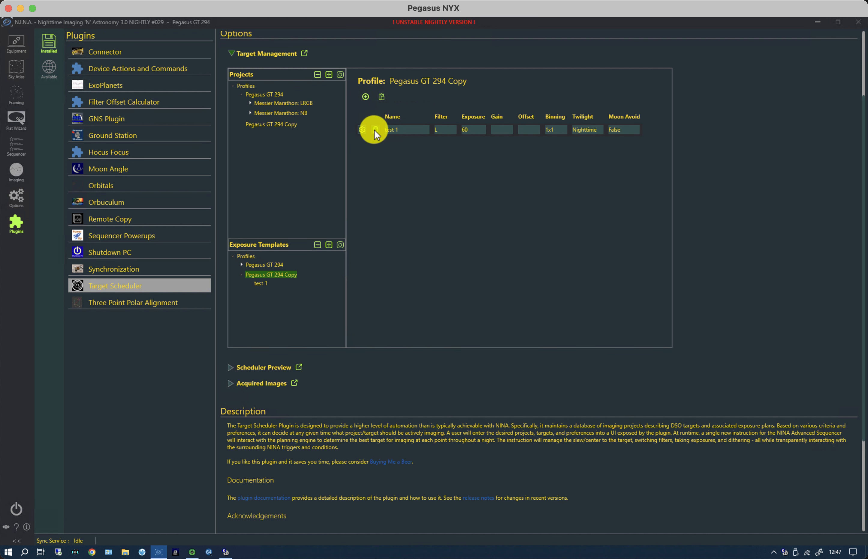
left_click(381, 97)
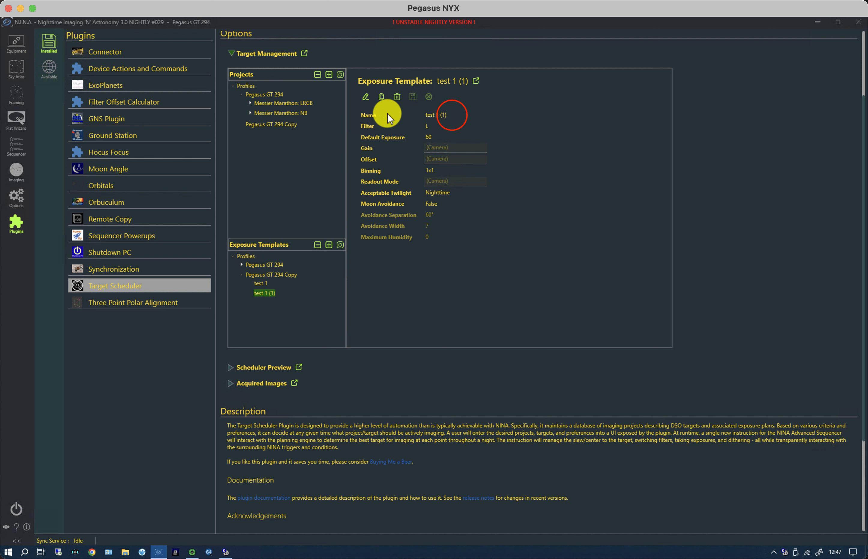
Rename the duplicated exposure template as test 2, set its filter to G and save it.
left_click(365, 97)
left_click_drag(436, 115, 476, 117)
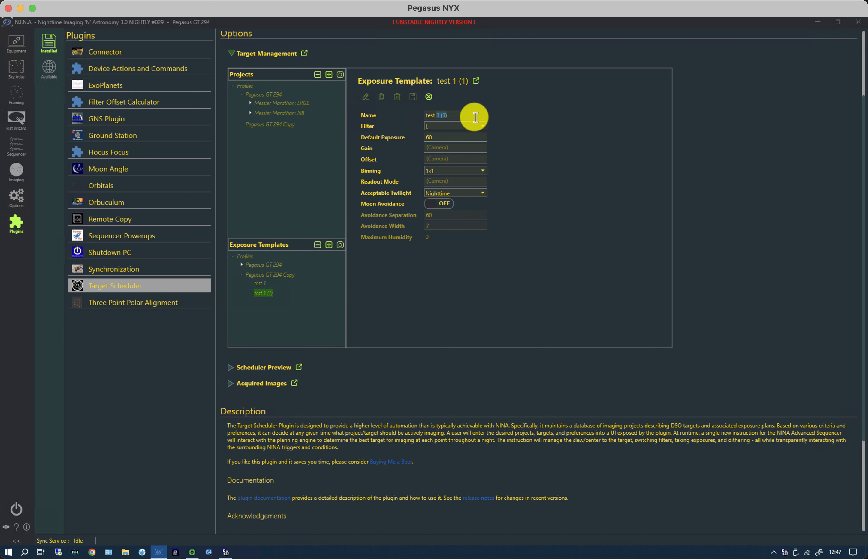
type("2")
left_click(466, 127)
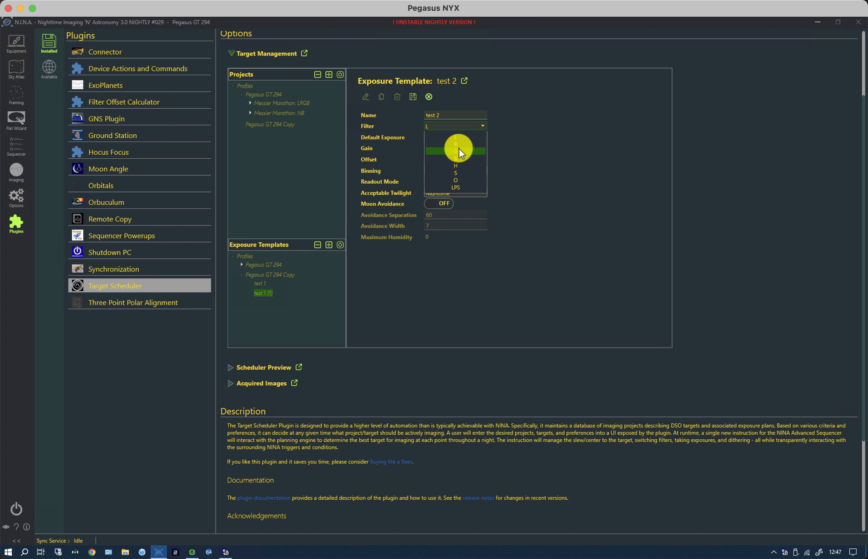
left_click(459, 149)
left_click(411, 97)
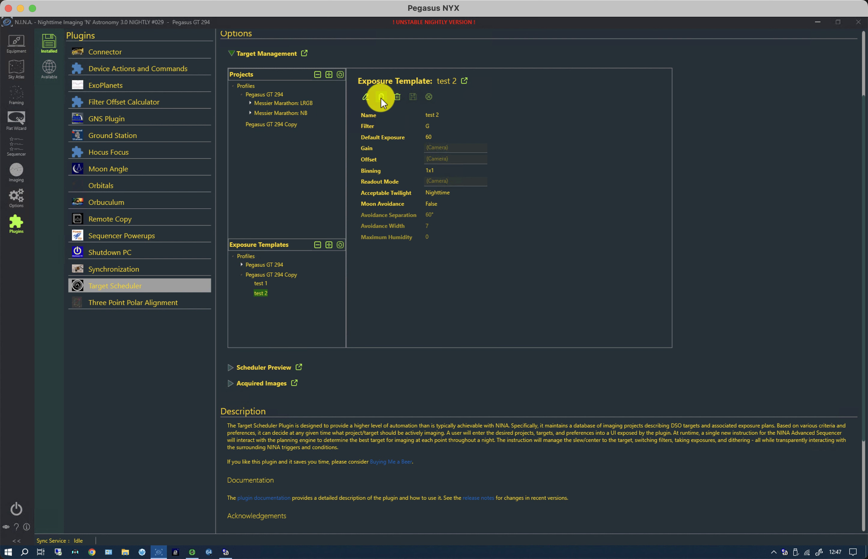
Review the exposure templates of both Pegasus profiles and the list of profiles defined in the general options.
left_click(266, 276)
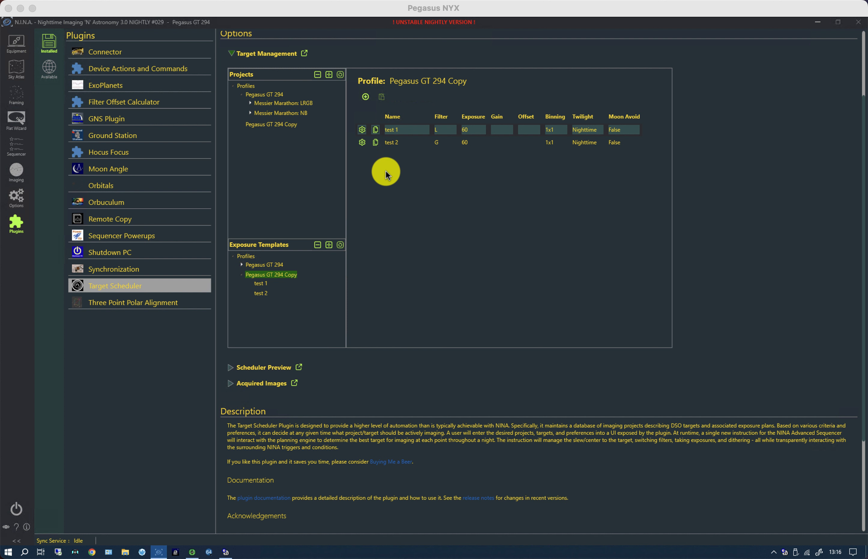
left_click(267, 266)
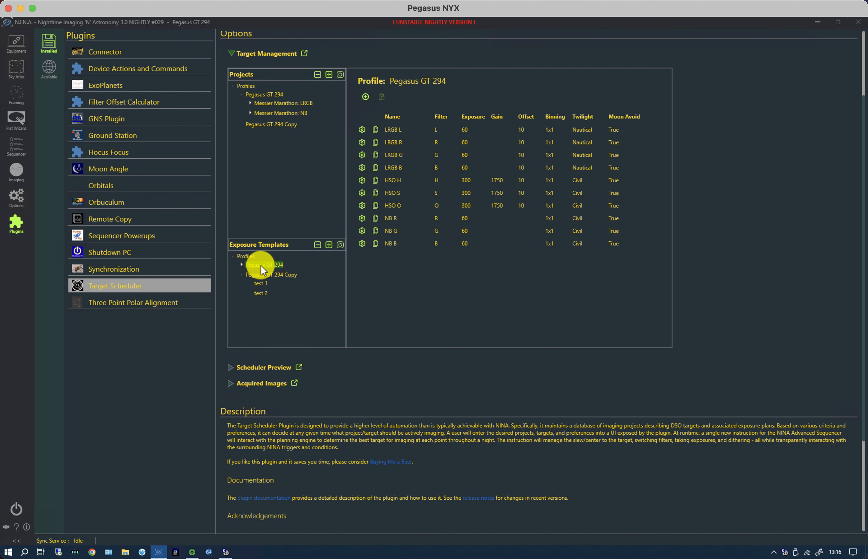
left_click(16, 195)
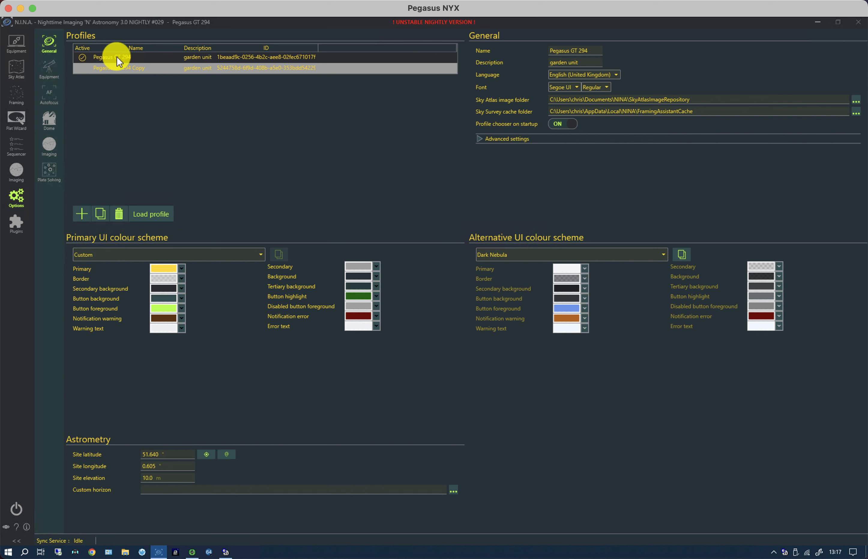
left_click(14, 227)
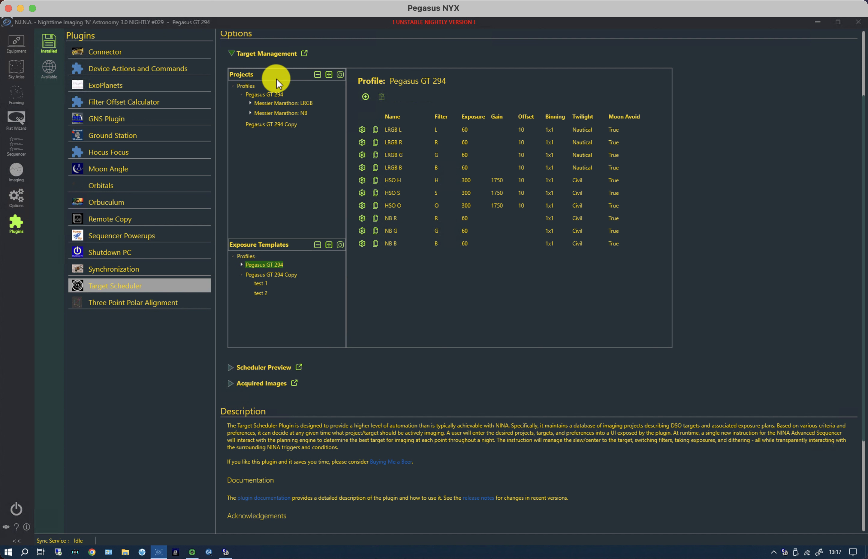
Examine the Messier Marathon: NB project's settings and target list, and the projects of the Pegasus GT 294 profile.
left_click(262, 112)
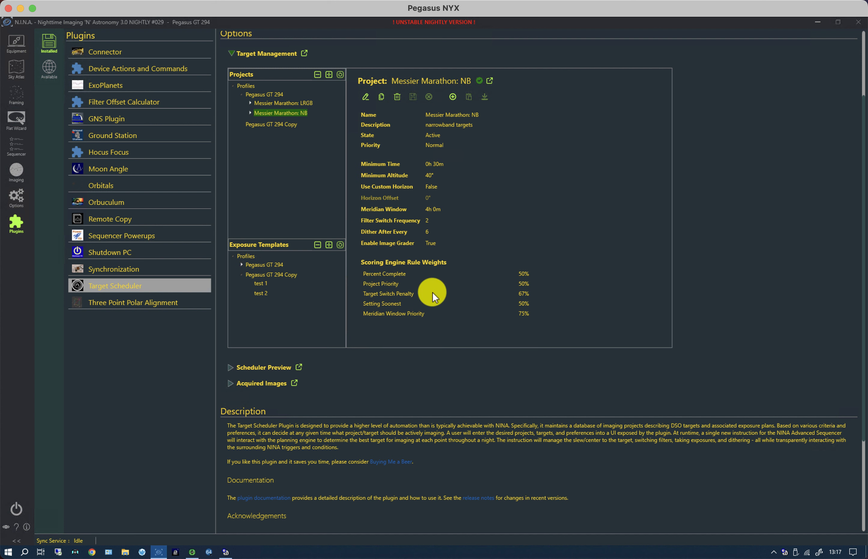
left_click(250, 112)
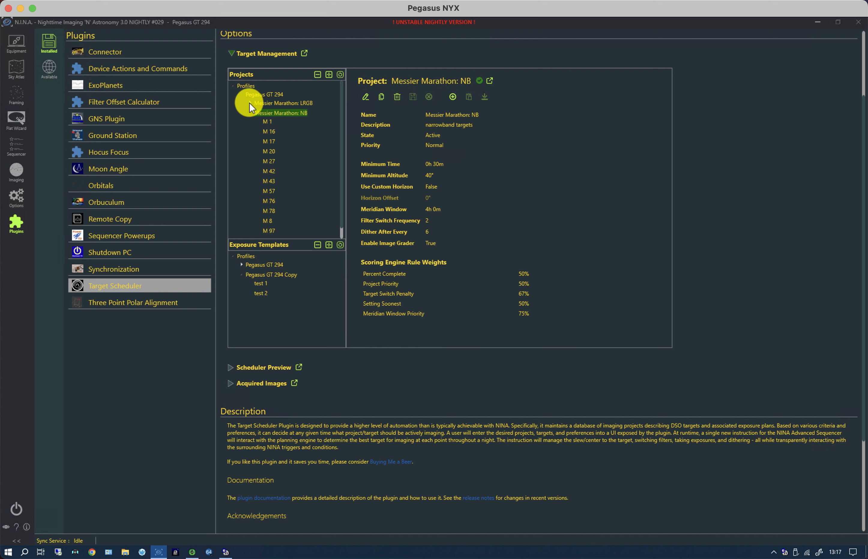
left_click(263, 93)
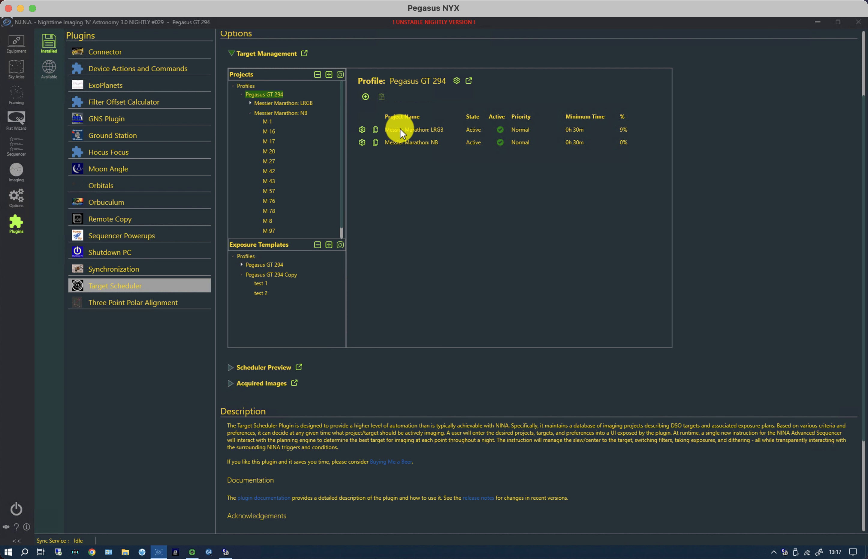
left_click(362, 143)
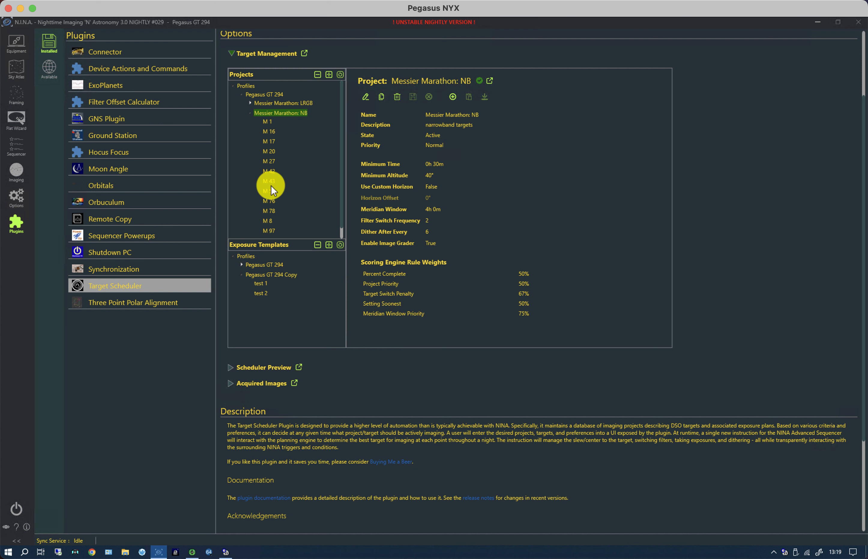
Add a project named Virgo with the description Messiers to the Pegasus GT 294 Copy profile.
left_click(242, 95)
left_click(263, 105)
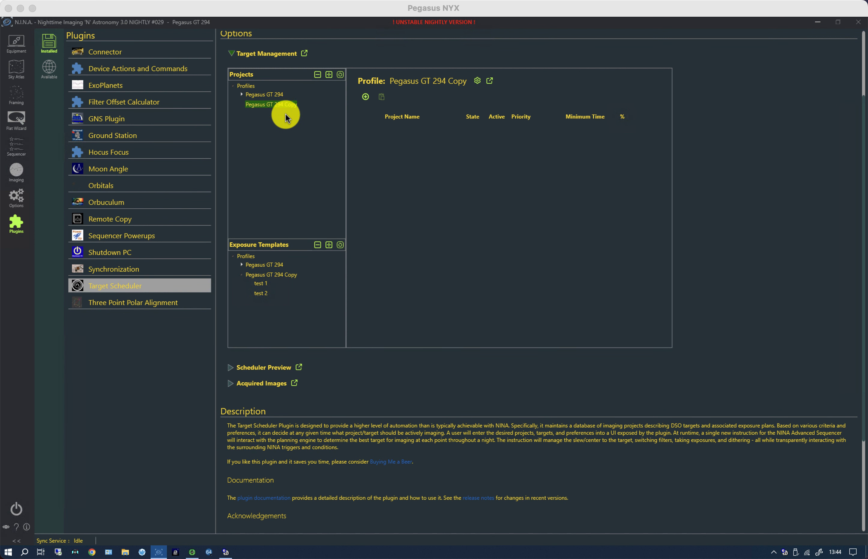
left_click(365, 97)
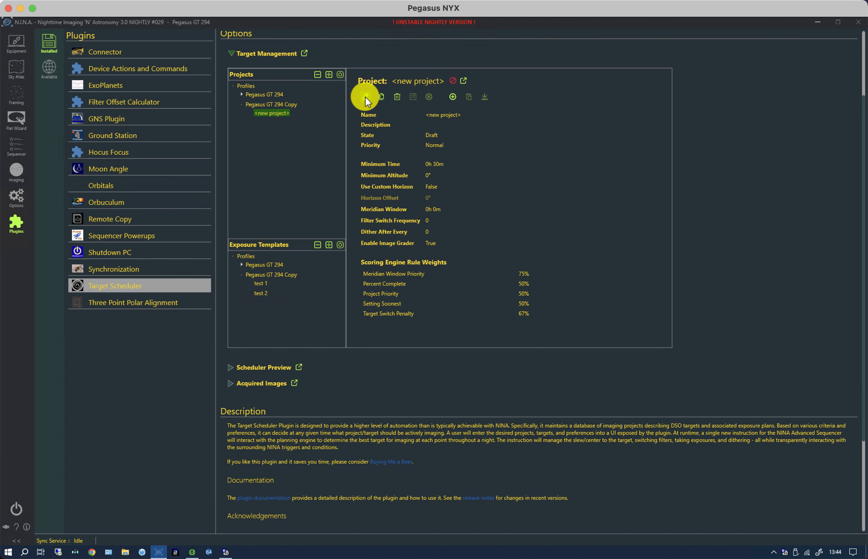
left_click(365, 97)
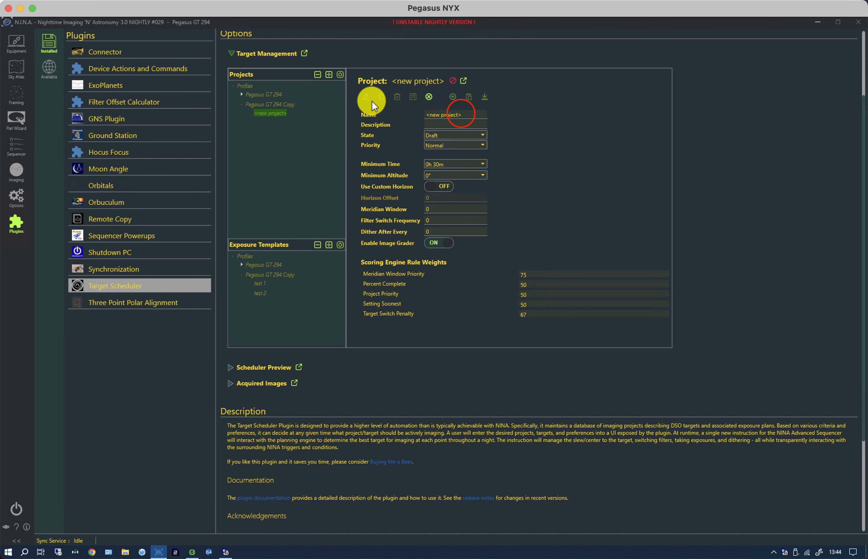
left_click(460, 115)
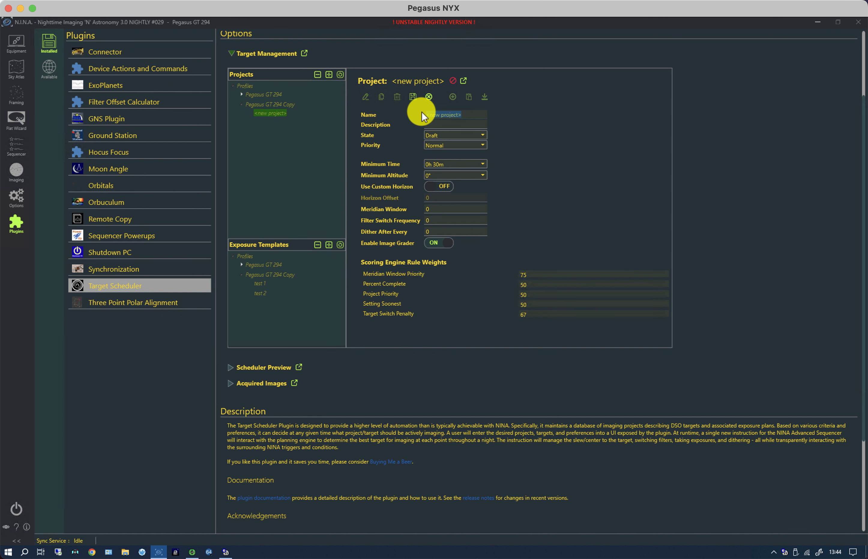
type("V")
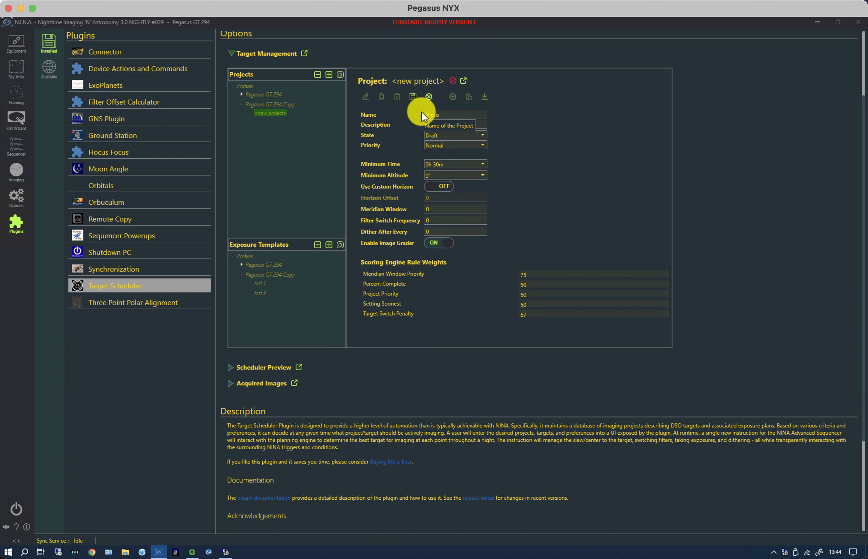
type("irgo")
left_click(432, 125)
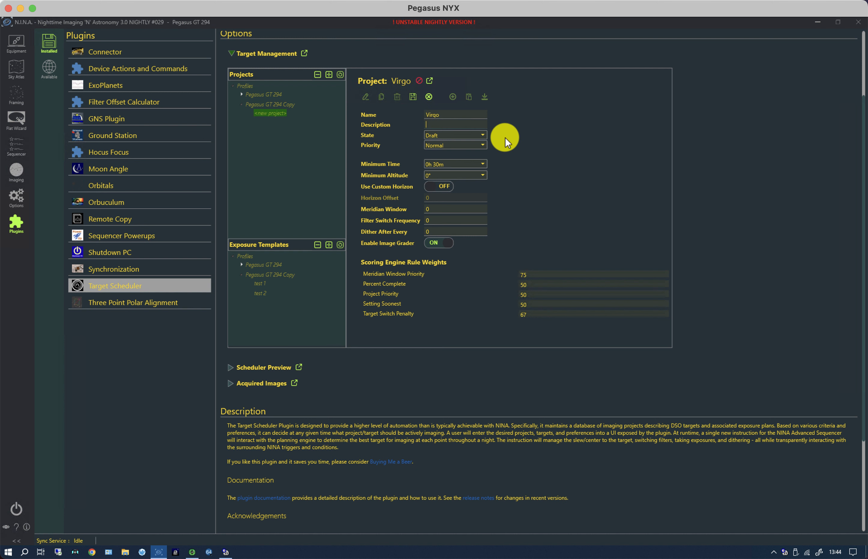
type("Messiers")
Set the Virgo project's state to Active and its minimum altitude to 35°.
left_click(474, 134)
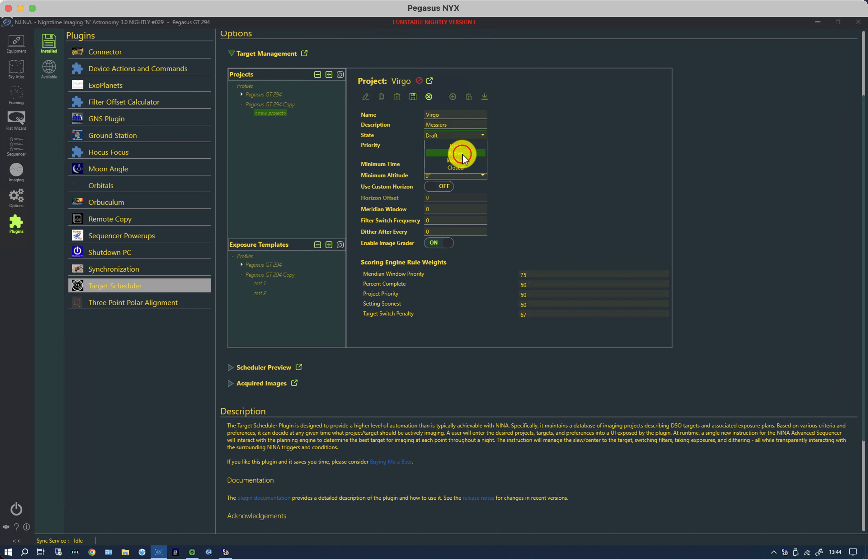
left_click(462, 154)
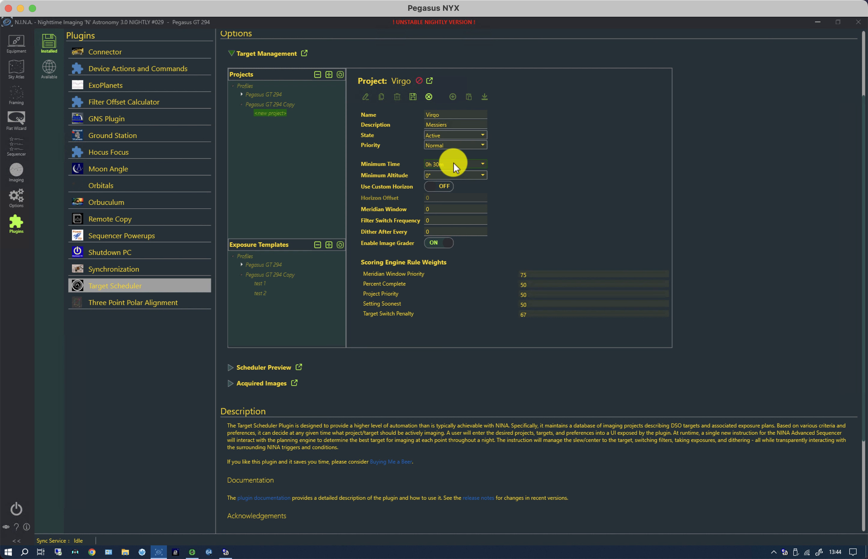
left_click(482, 174)
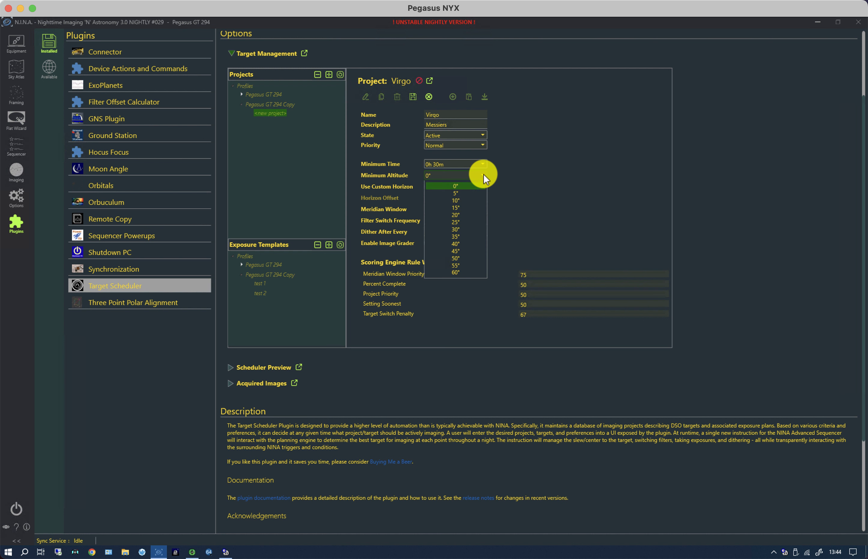
left_click(456, 236)
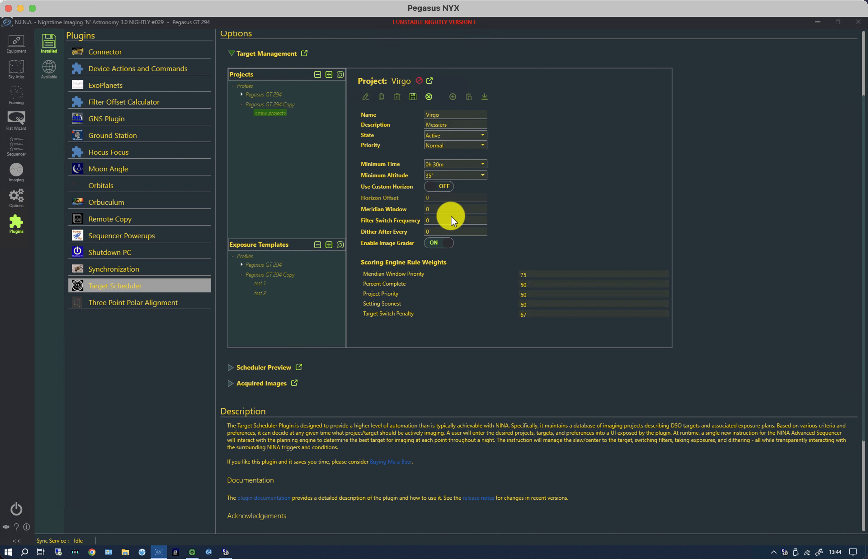
Set the Virgo project's meridian window to 120, filter switch frequency to 2 and dither after every 6, and save the project.
left_click(426, 210)
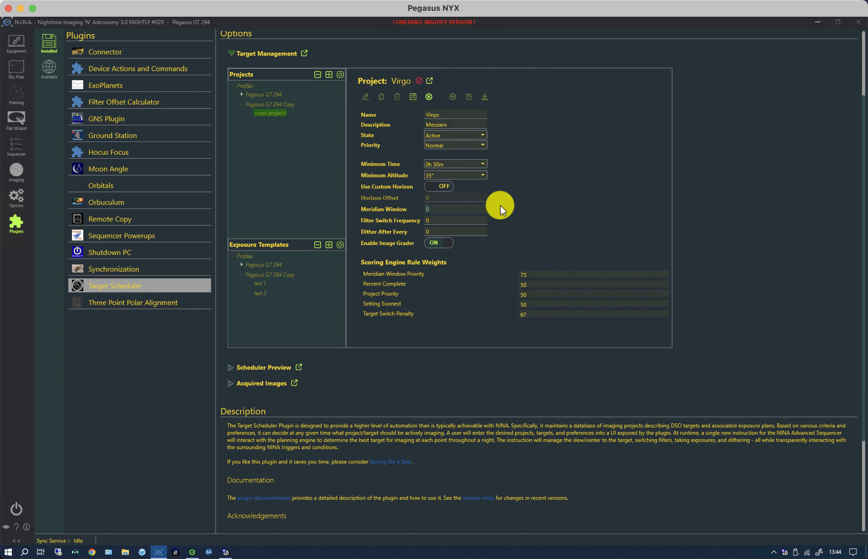
type("120")
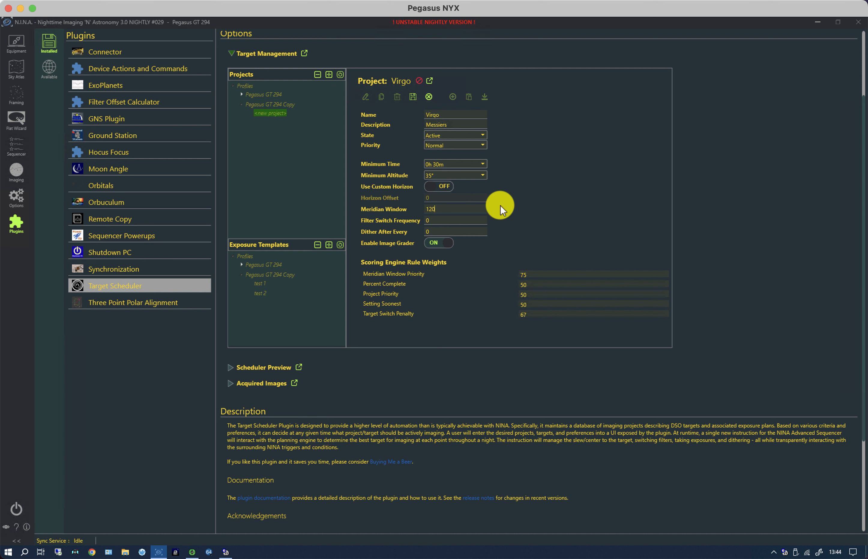
left_click(431, 219)
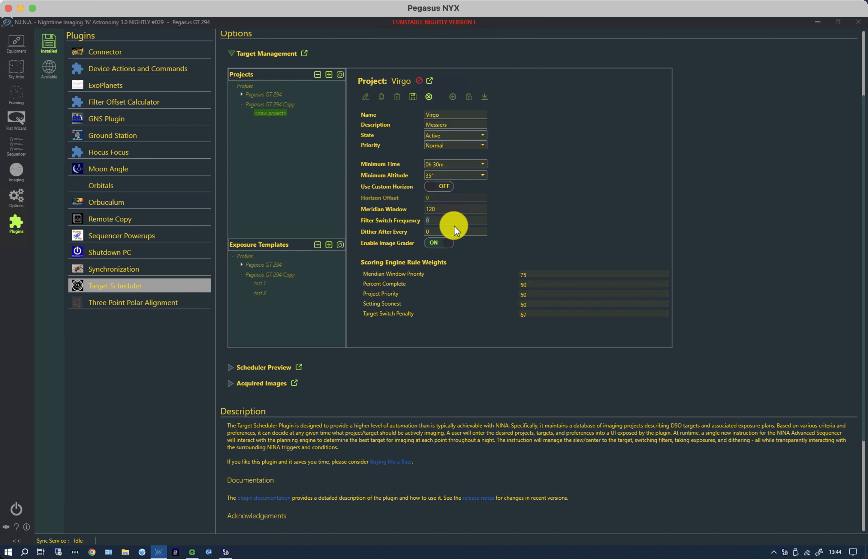
type("2")
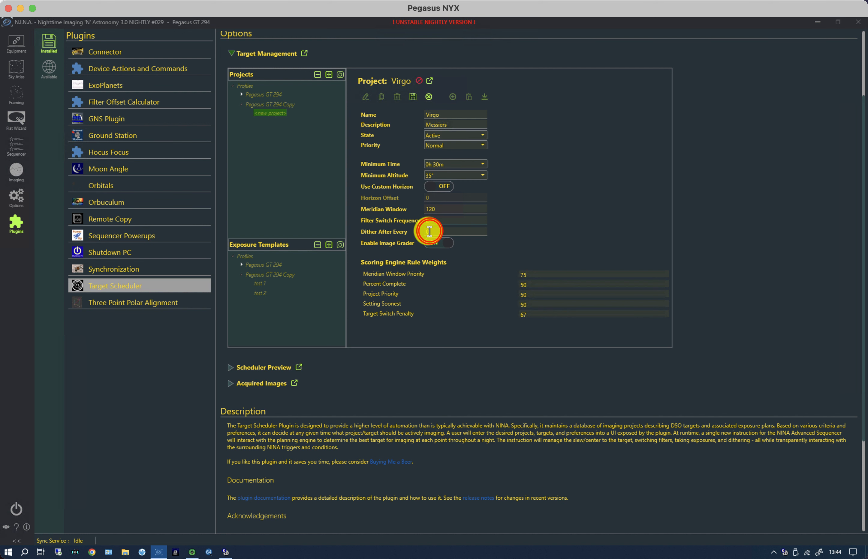
key("Tab")
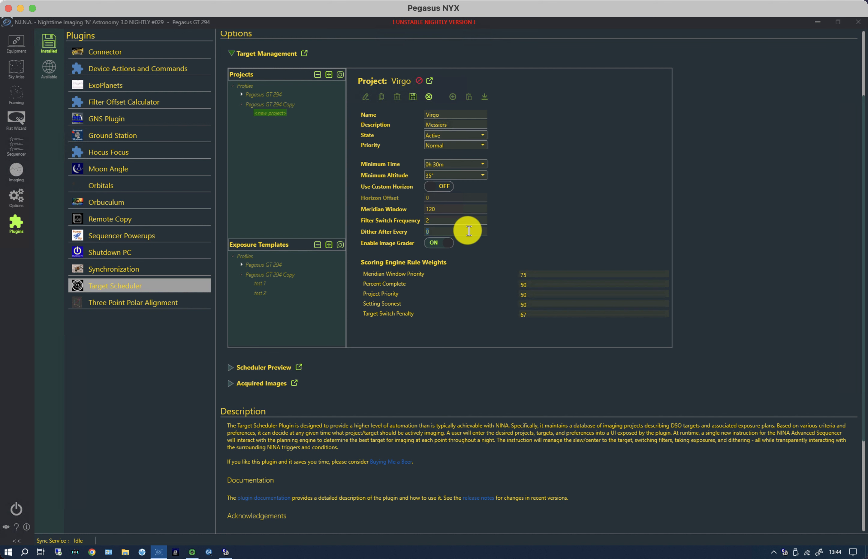
type("6")
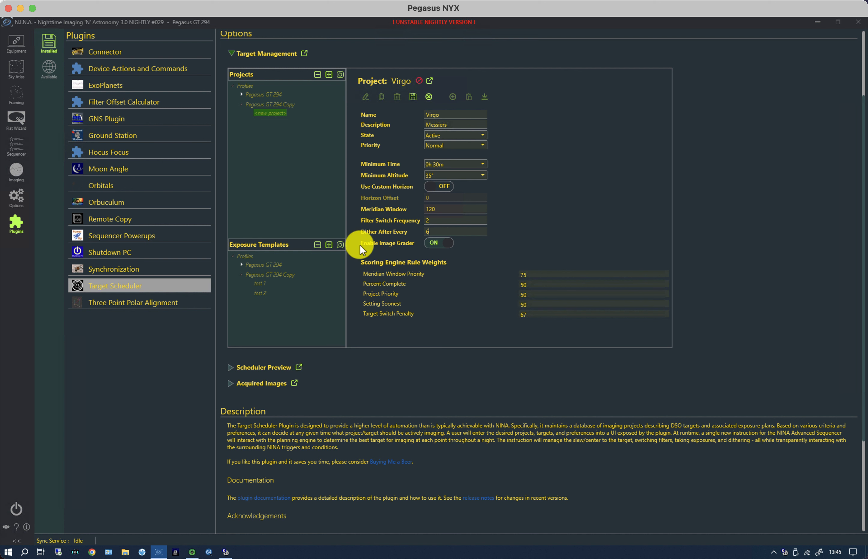
left_click(413, 97)
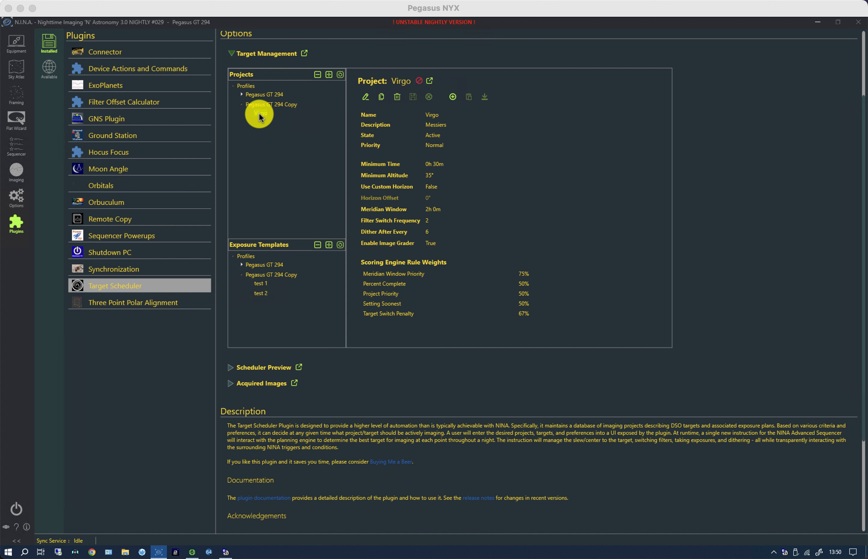
Add a target to the Virgo project and fill it with M 88 from the NINA catalog.
left_click(454, 97)
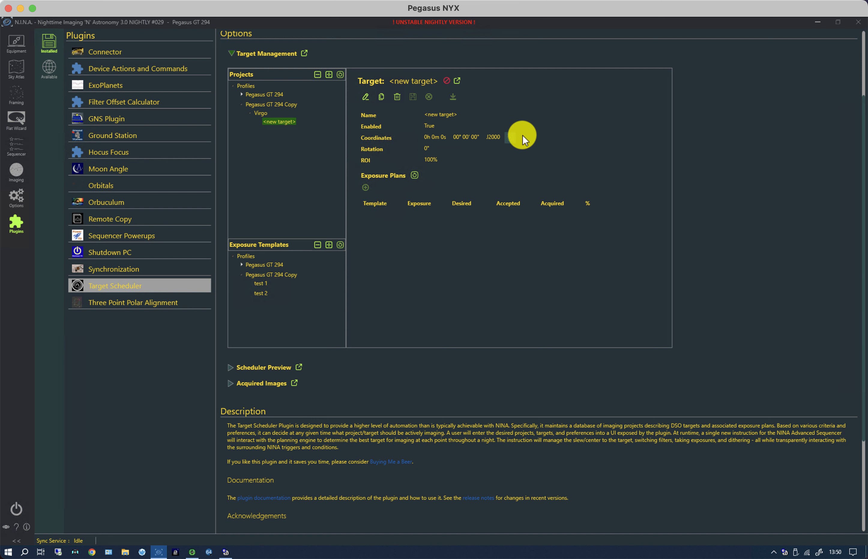
left_click(366, 96)
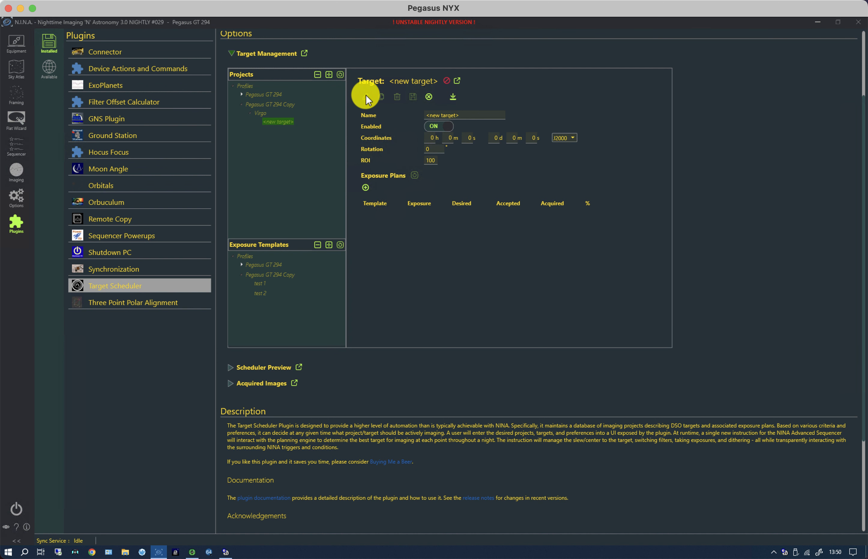
left_click(452, 97)
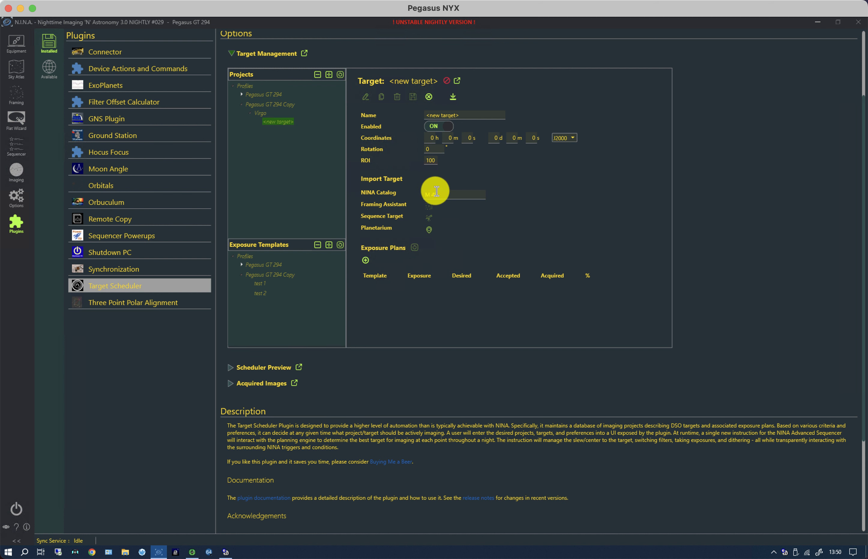
left_click(420, 195)
key("BackSpace")
key("BackSpace")
key("BackSpace")
key("BackSpace")
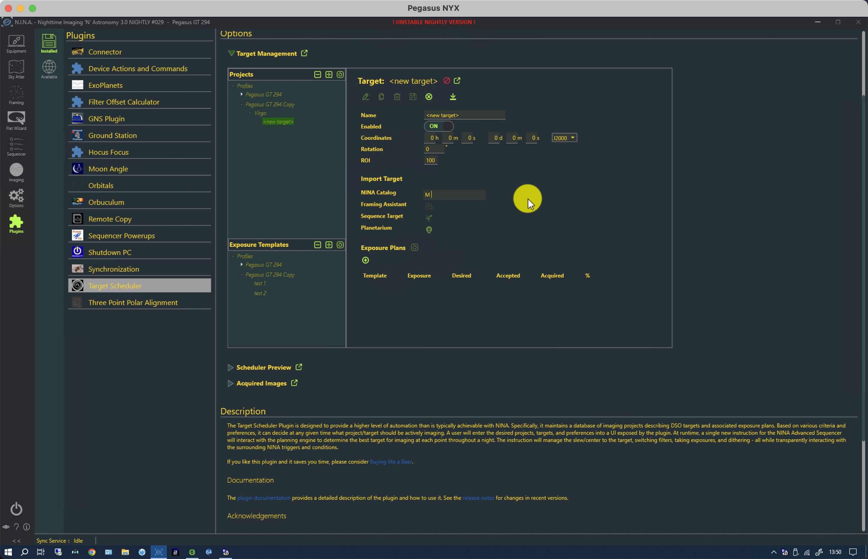
type("M88")
left_click(488, 203)
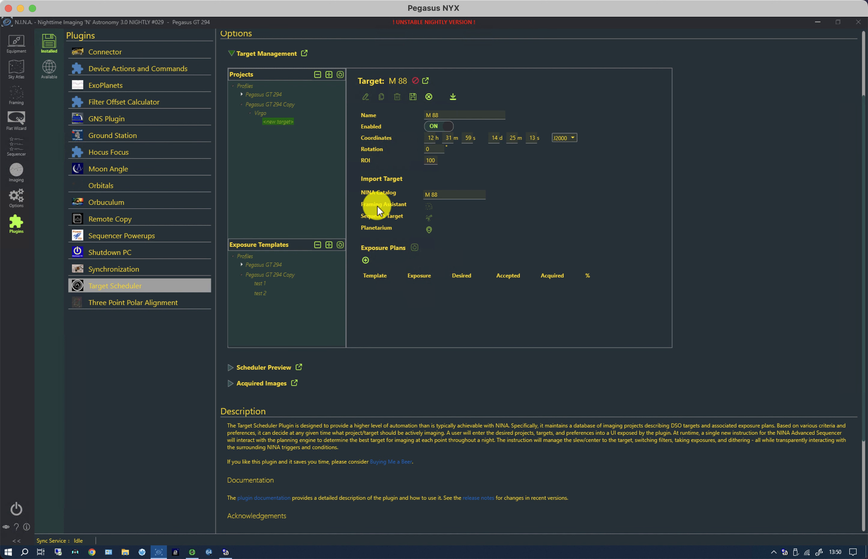
Shift M 88's framing to about RA 12h 32m 19s, Dec 14° 28' 13" in the Framing Assistant, import it into the target and save.
left_click(14, 96)
left_click(151, 148)
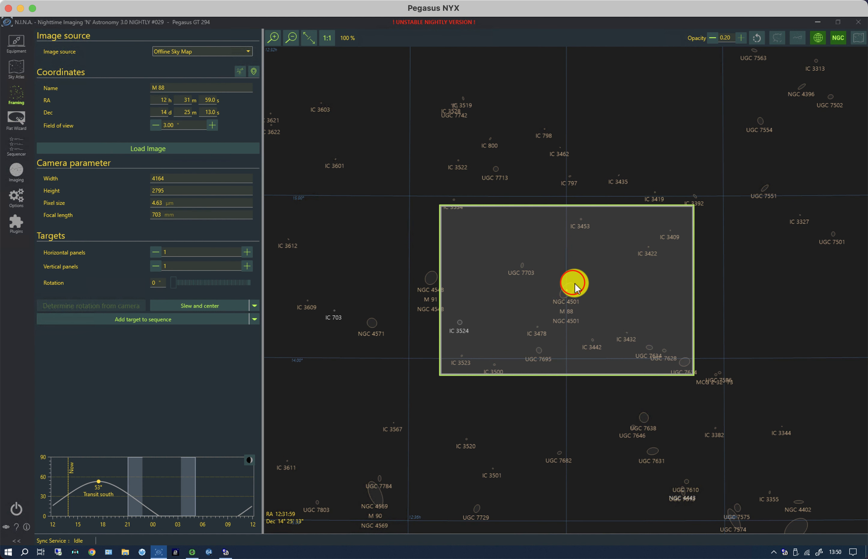
left_click_drag(578, 289, 586, 292)
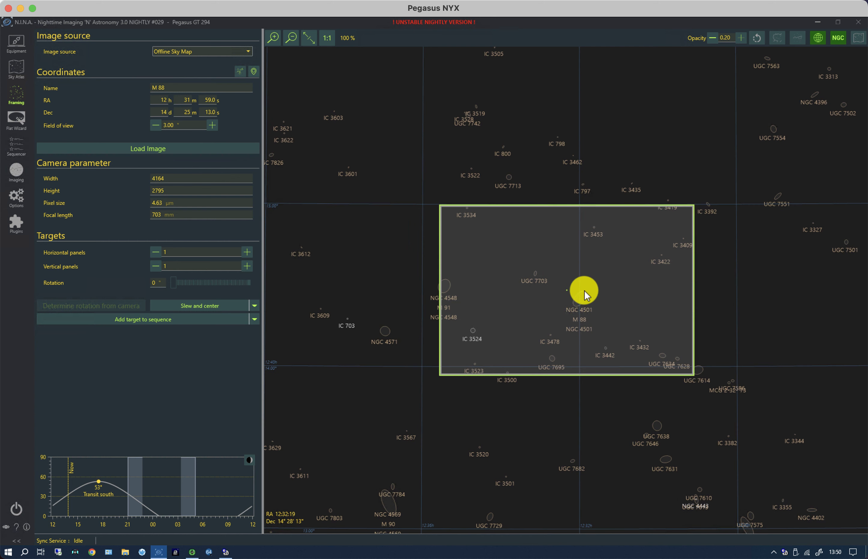
left_click(15, 223)
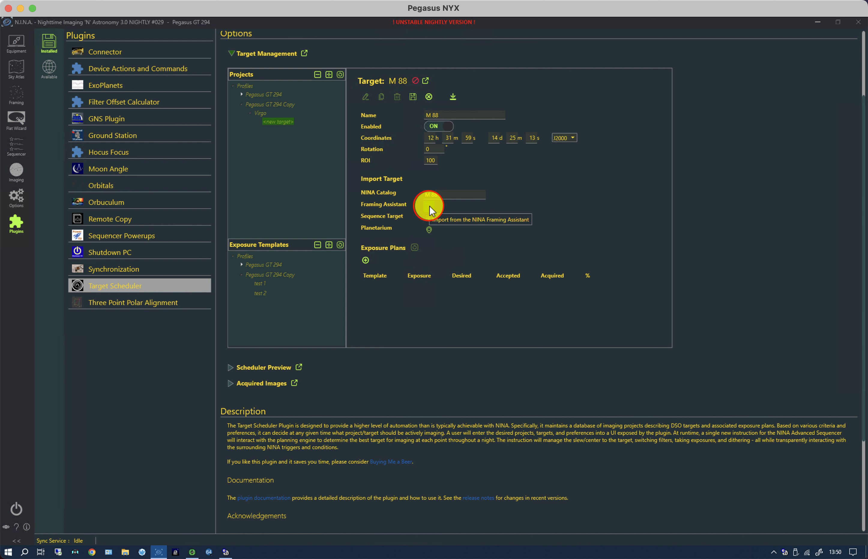
left_click(429, 206)
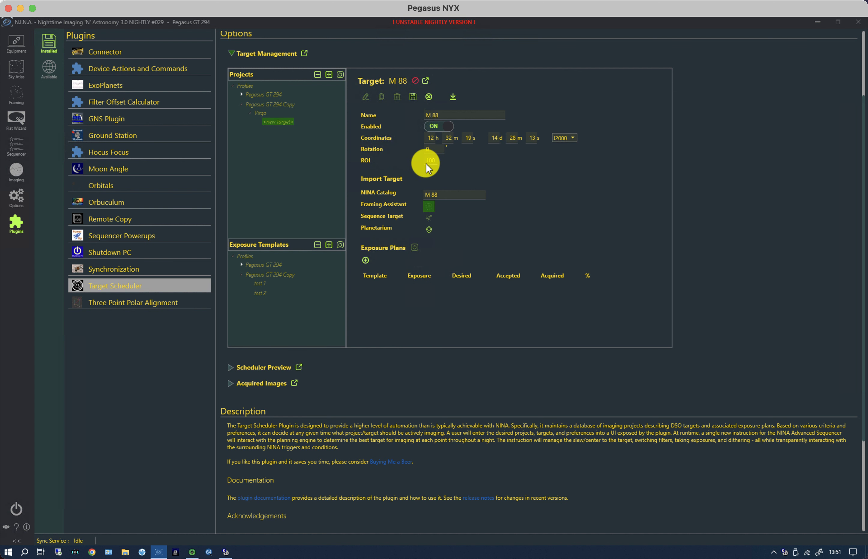
left_click(413, 98)
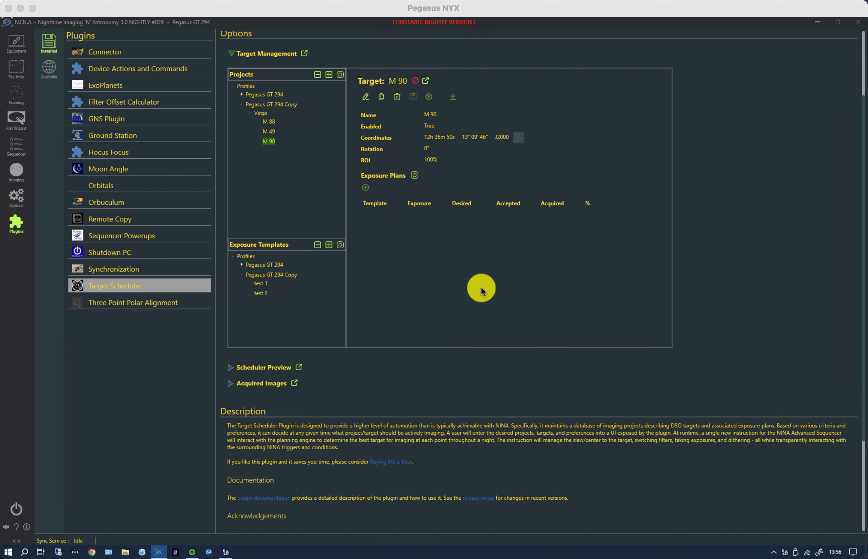
Add two exposure plans to the M 88 target.
left_click(267, 123)
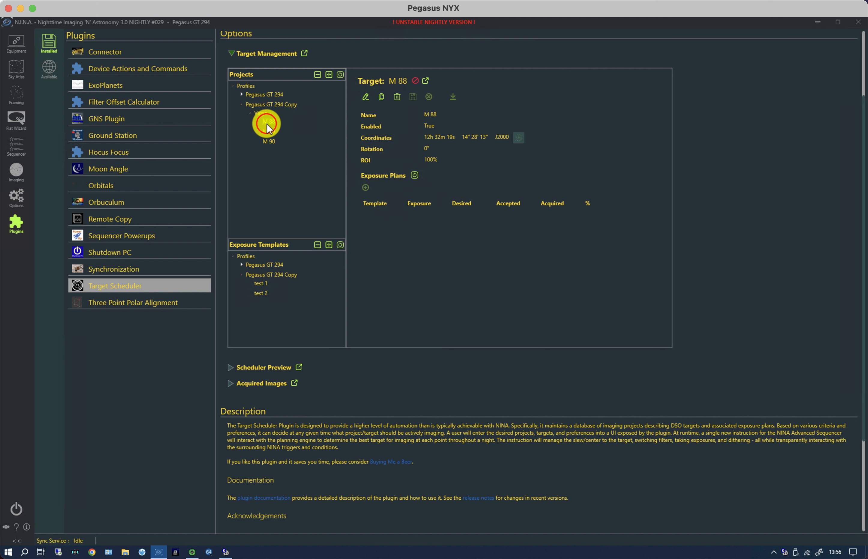
left_click(358, 95)
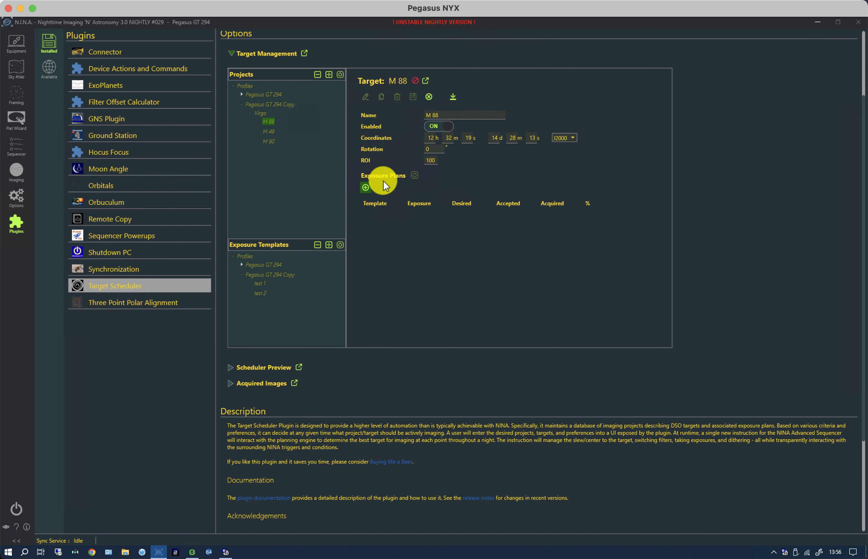
left_click(366, 187)
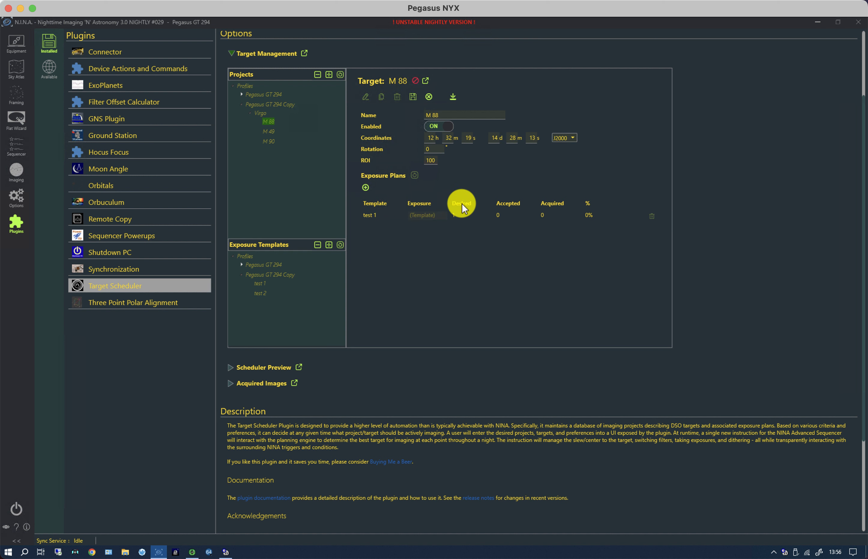
left_click(365, 188)
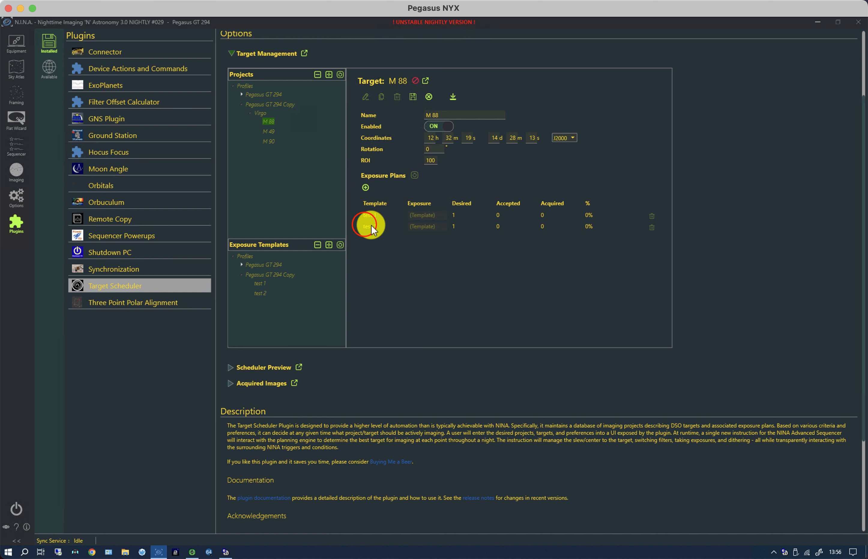
left_click(395, 227)
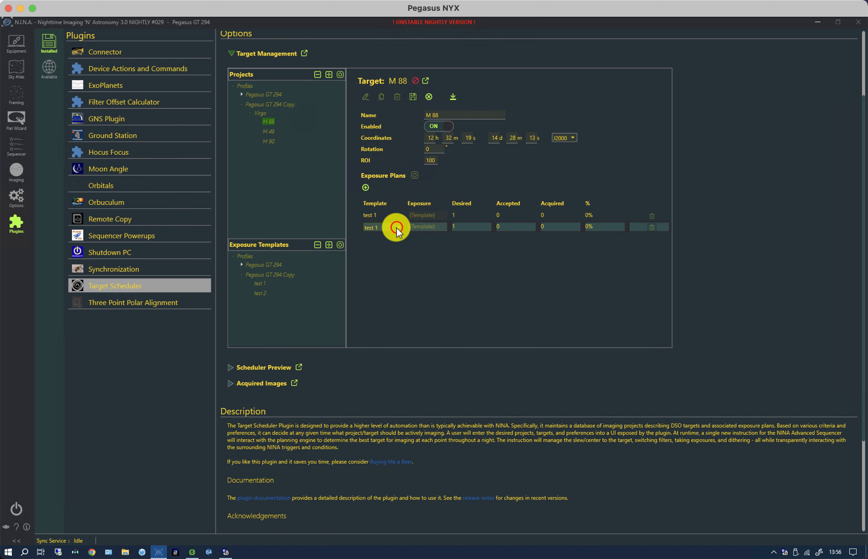
left_click(396, 228)
Set the desired exposure count to 20 for both of M 88's exposure plans.
left_click(456, 217)
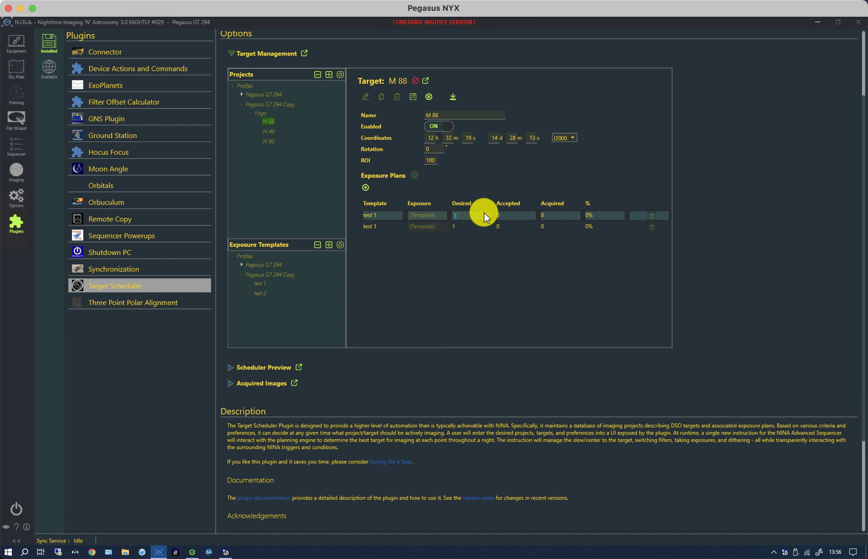
type("20")
left_click(457, 225)
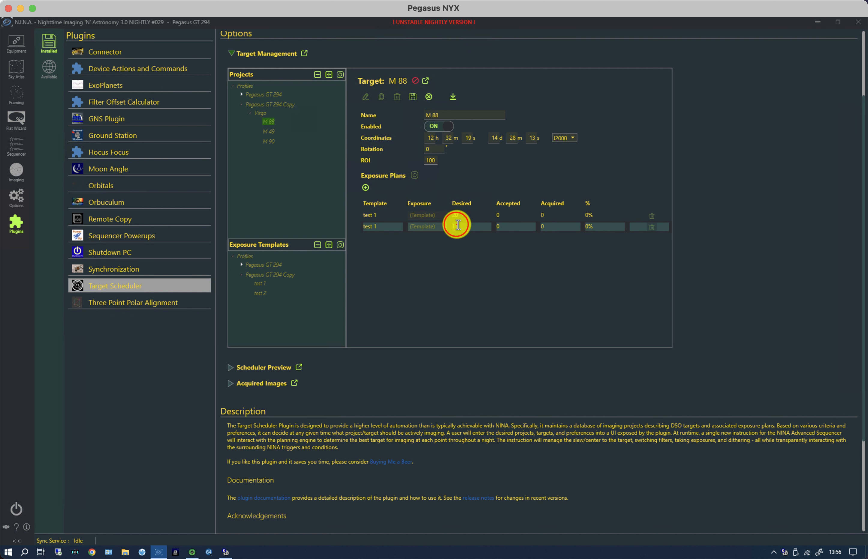
type("20")
Set the first exposure plan's exposure to 300 and the second plan's template to test 2, and save the M 88 target.
left_click(422, 227)
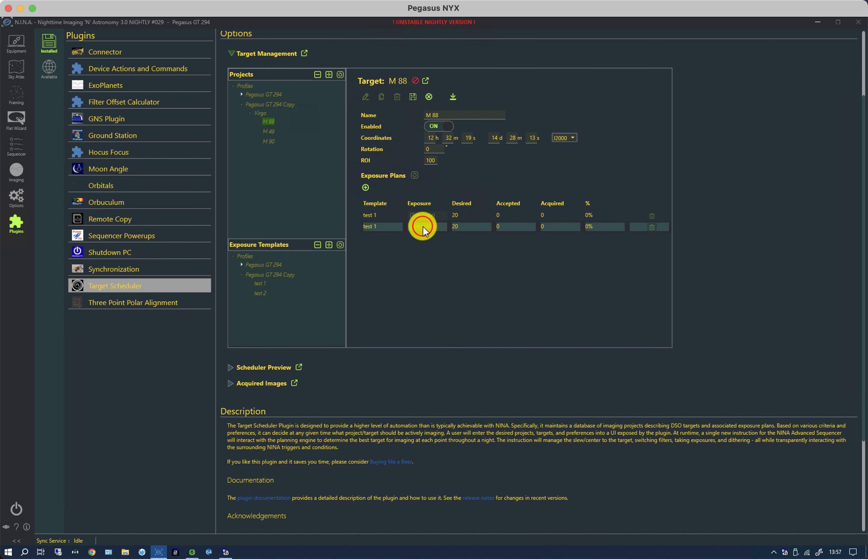
left_click(419, 215)
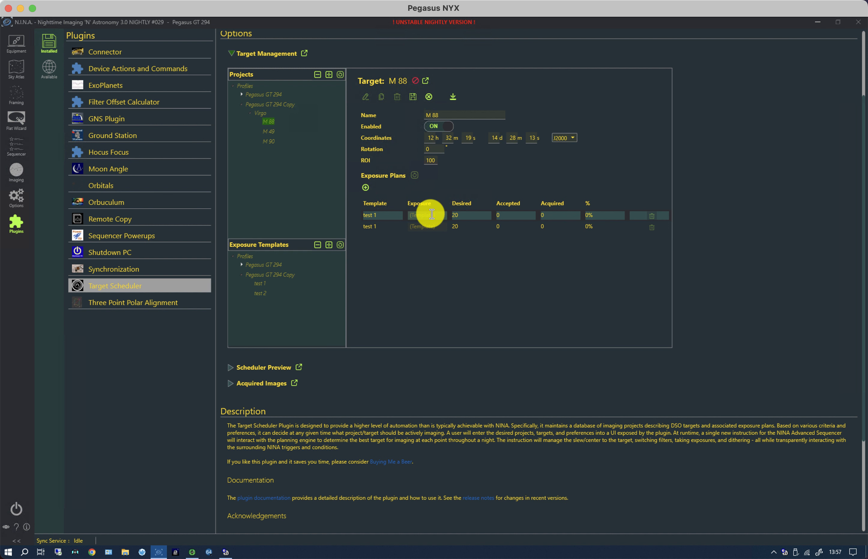
type("300")
left_click(437, 222)
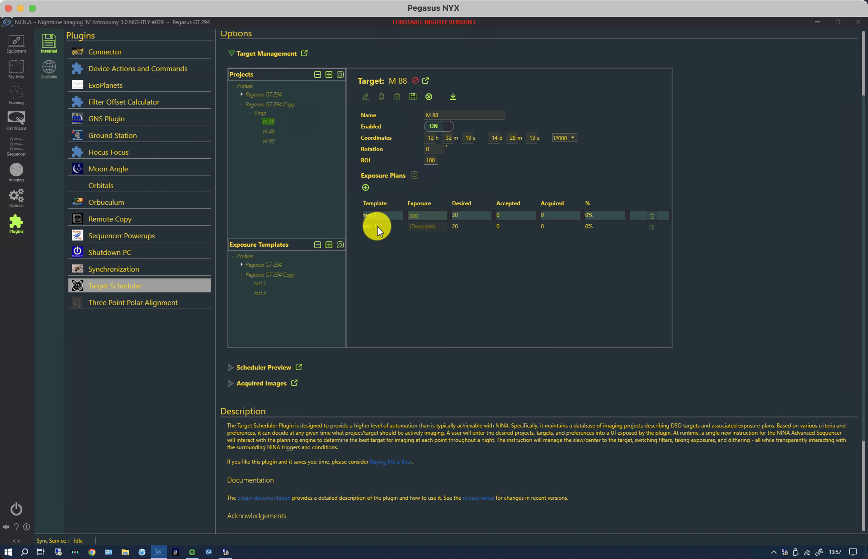
left_click(413, 97)
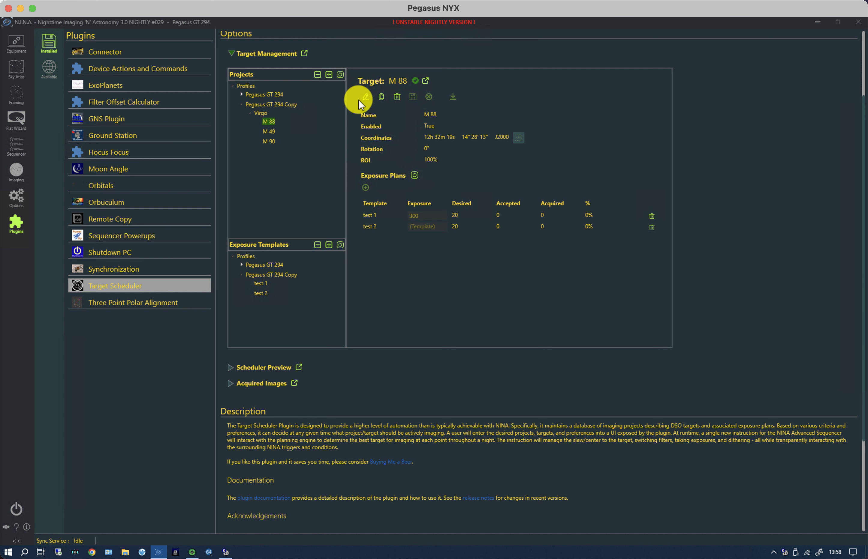
Copy the M 88 target with its exposure plans and paste it into the Virgo project.
left_click(381, 97)
left_click(261, 112)
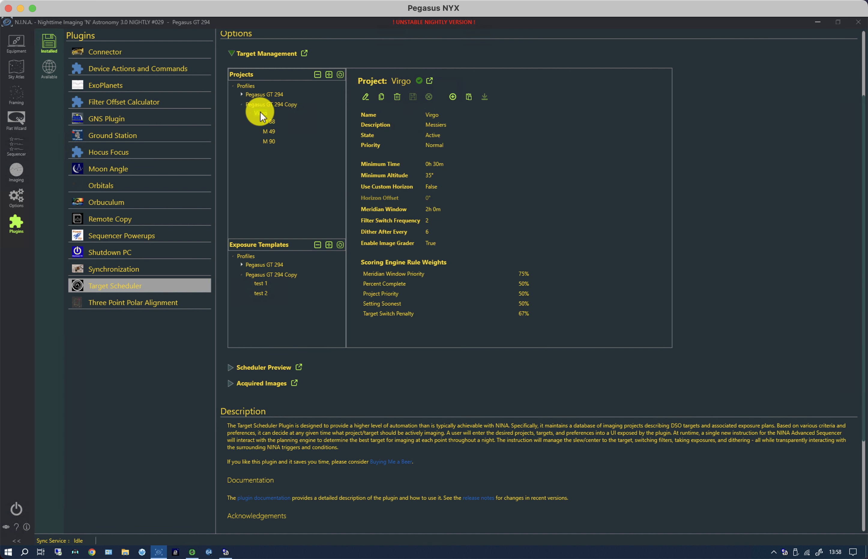
left_click(468, 97)
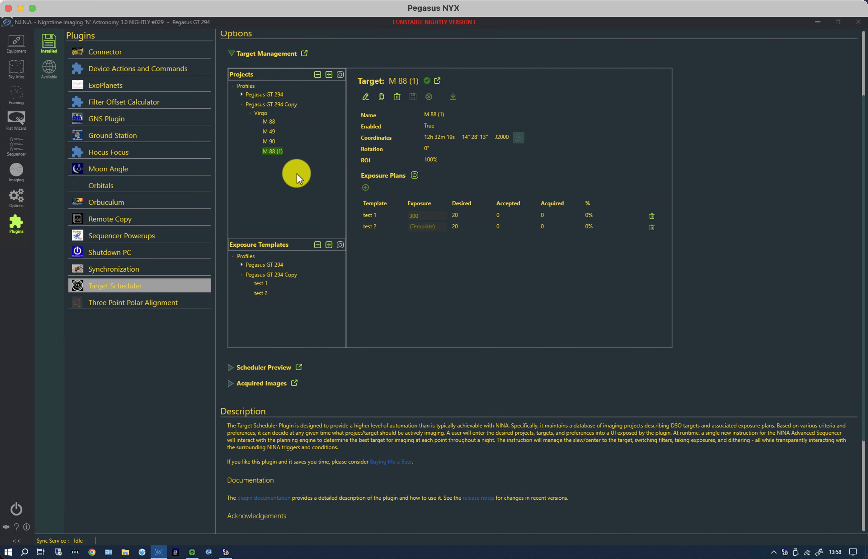
Replace the pasted target's name and coordinates with M 86 from the NINA catalog, and save the target.
left_click(362, 96)
left_click(451, 115)
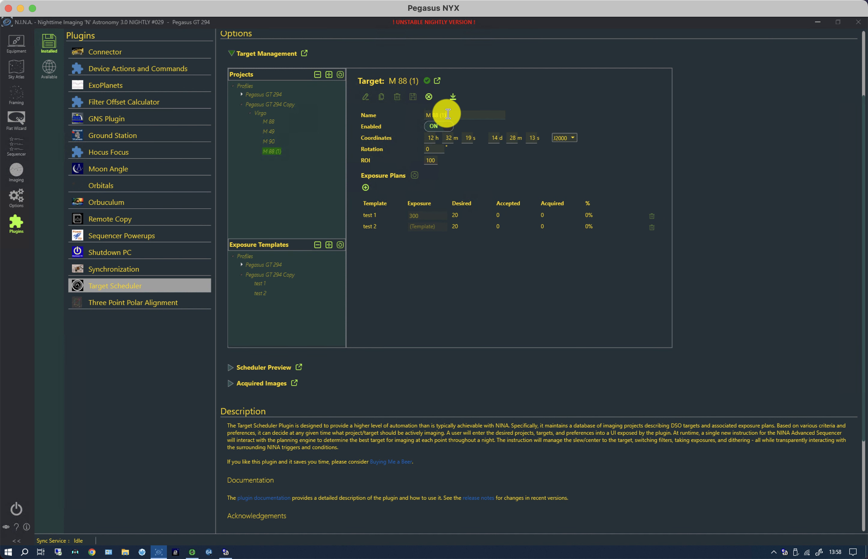
left_click(453, 97)
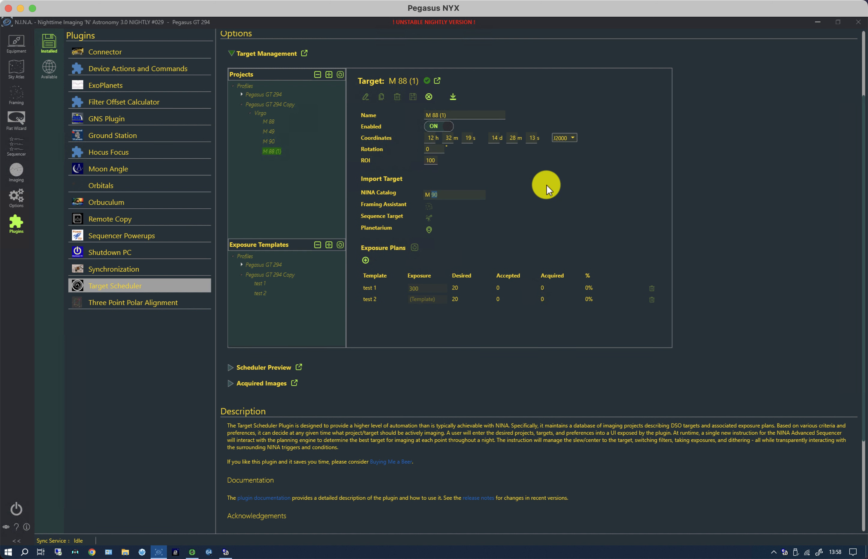
type("86")
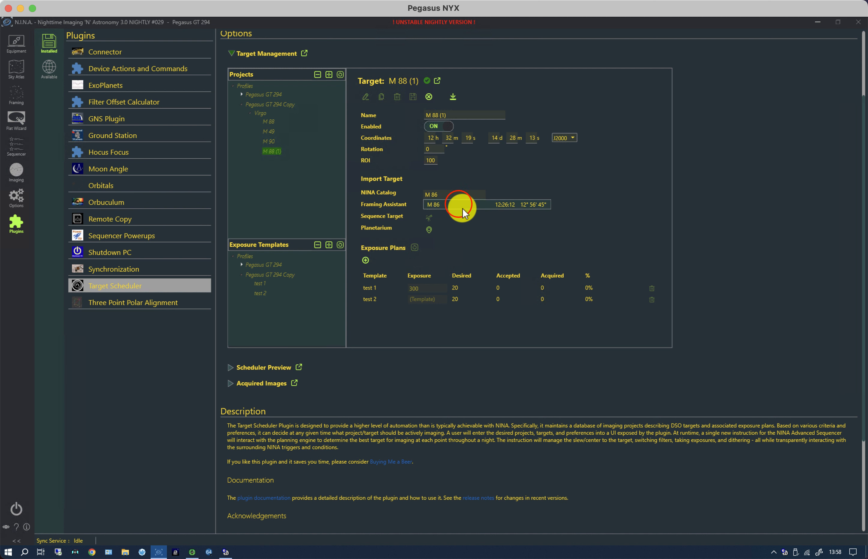
left_click(460, 206)
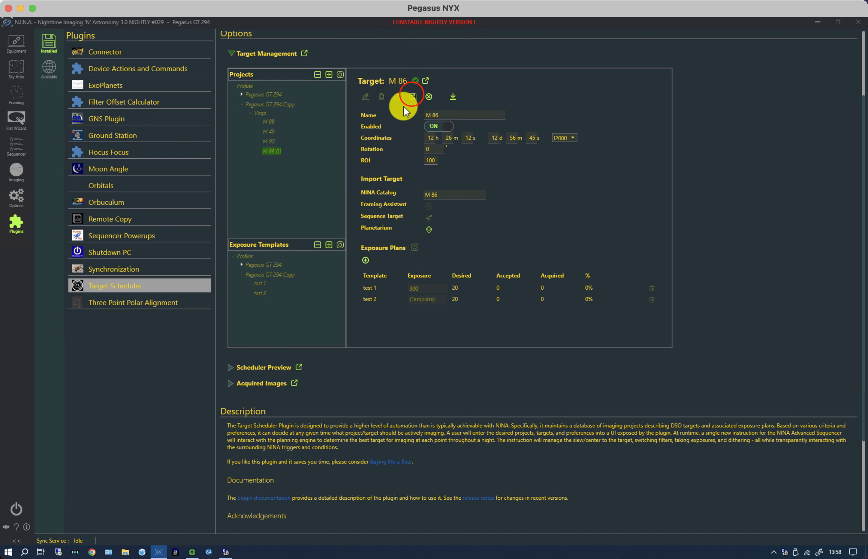
left_click(412, 97)
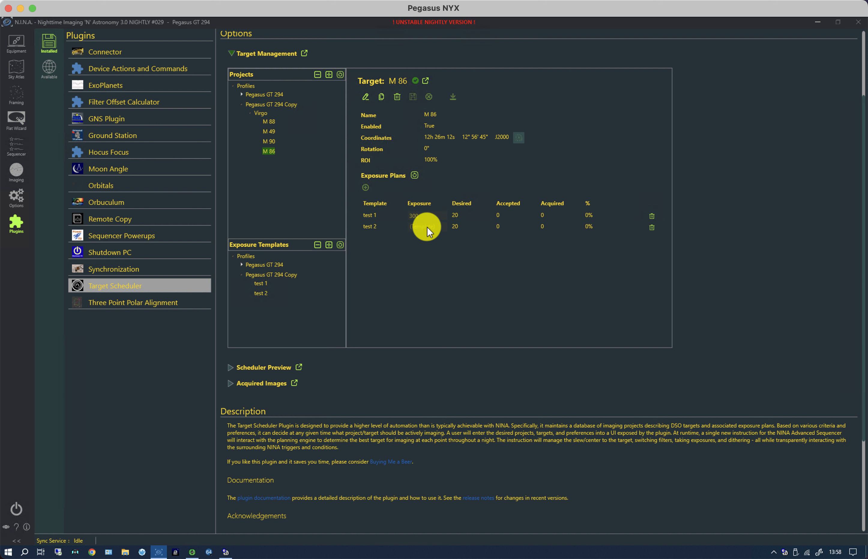
Add an exposure plan using template test 1 to the M 49 target and save the target.
left_click(262, 121)
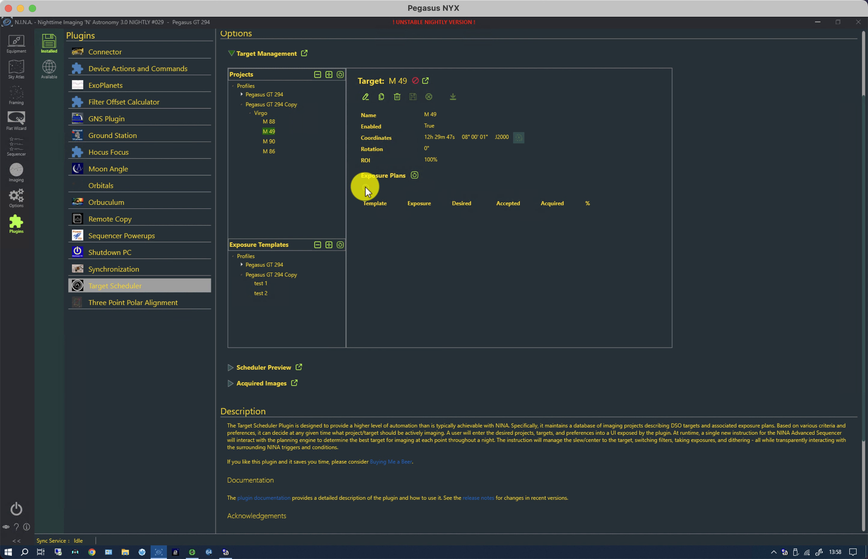
left_click(365, 97)
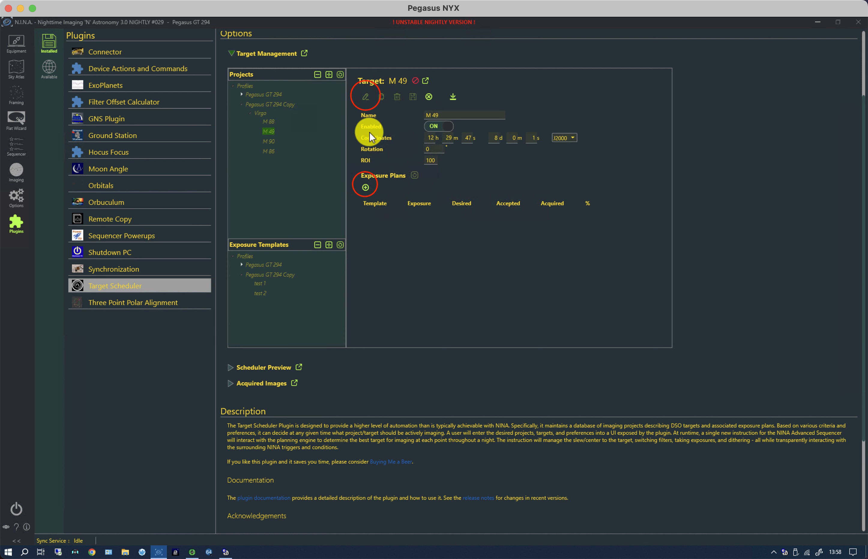
left_click(364, 187)
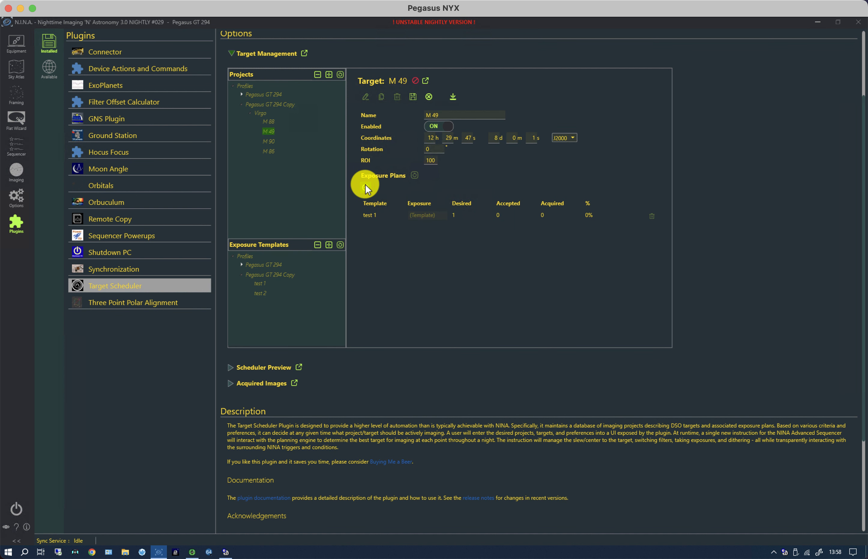
left_click(413, 97)
Add an exposure plan to the M 90 target, set its template to test 2, and save the target.
left_click(269, 141)
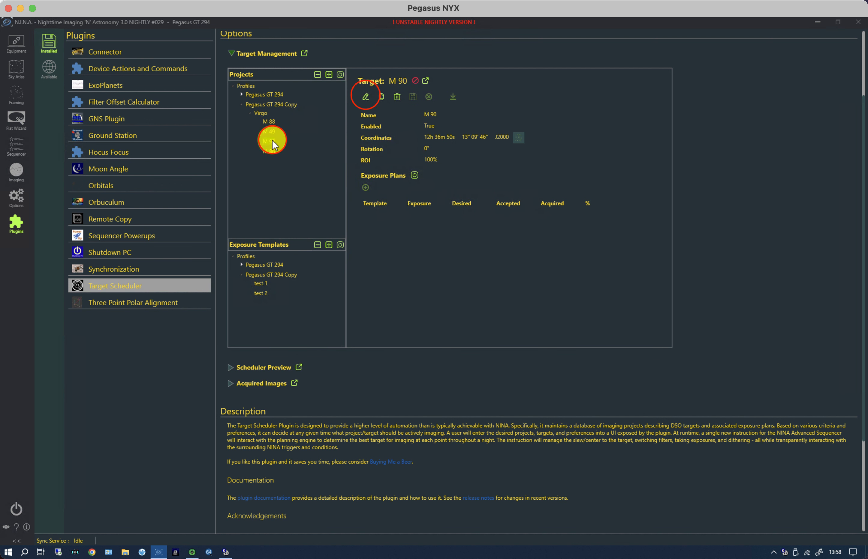
left_click(366, 96)
left_click(365, 188)
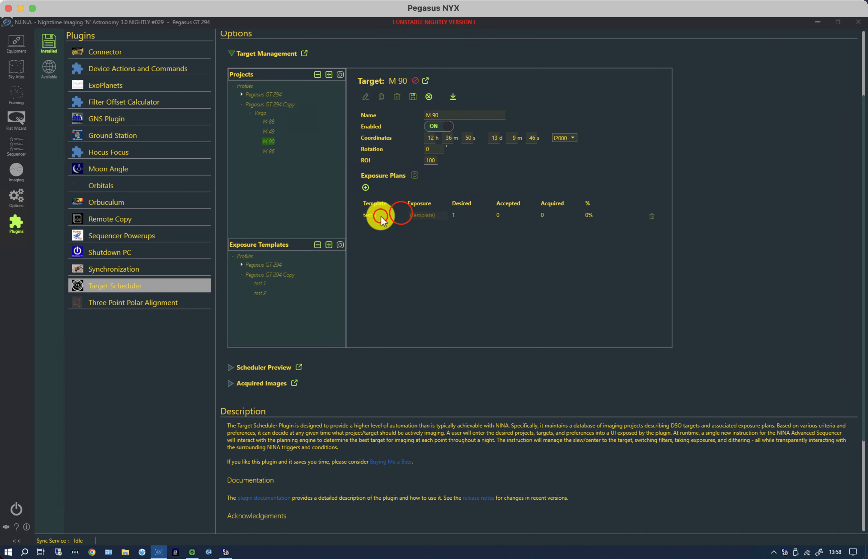
left_click(381, 216)
left_click(396, 217)
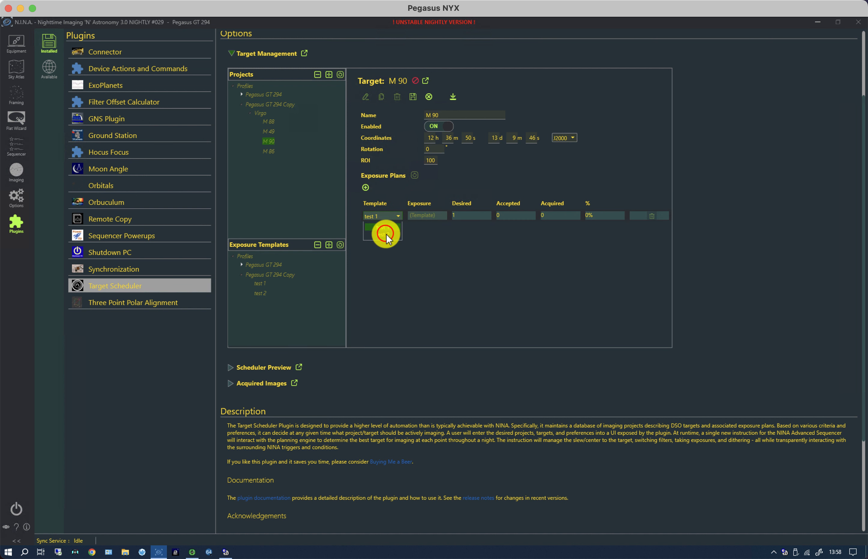
left_click(385, 234)
left_click(412, 96)
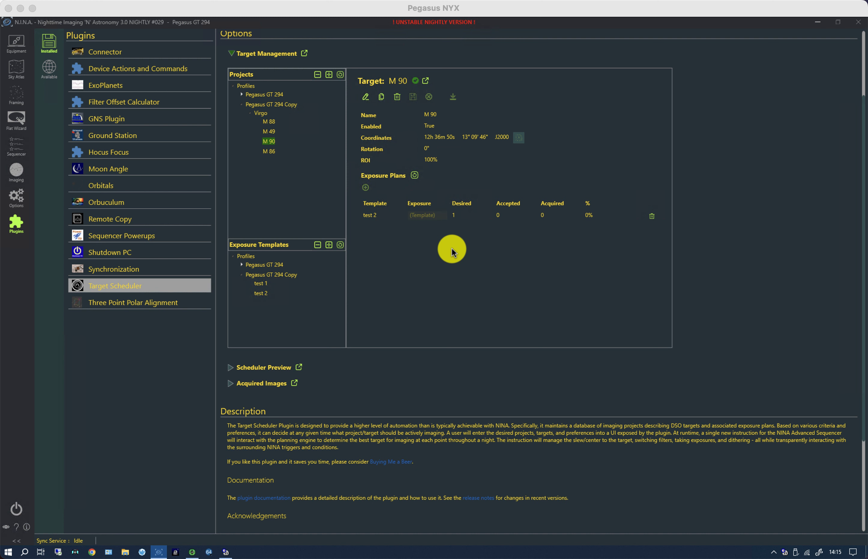
Review the Virgo project's settings and the profile preferences of Pegasus GT 294 Copy.
left_click(261, 113)
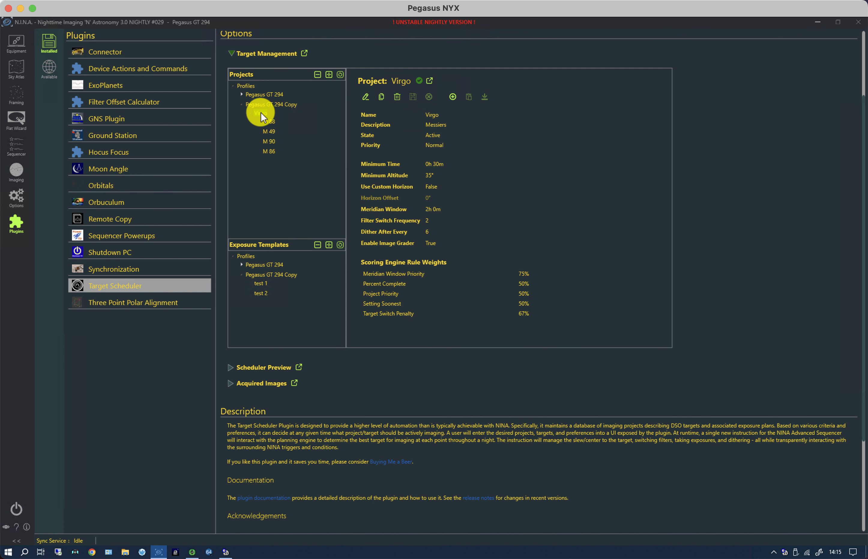
left_click(264, 104)
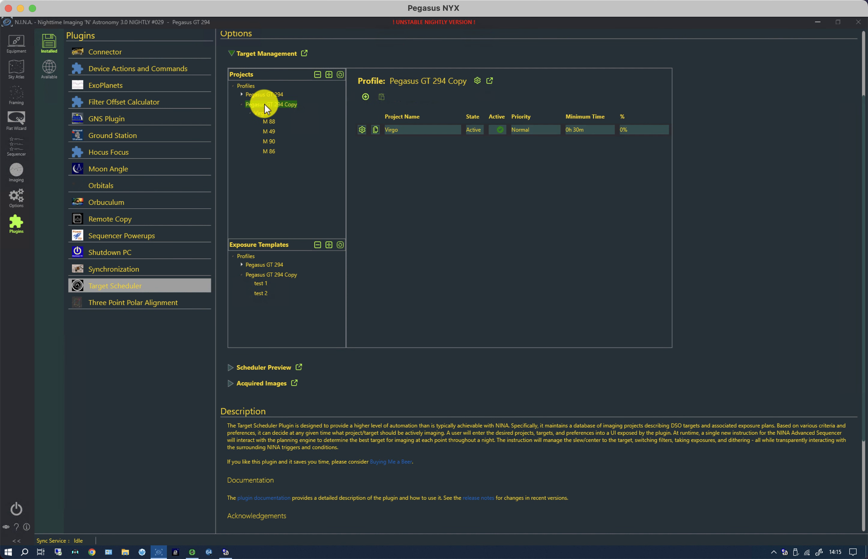
left_click(476, 80)
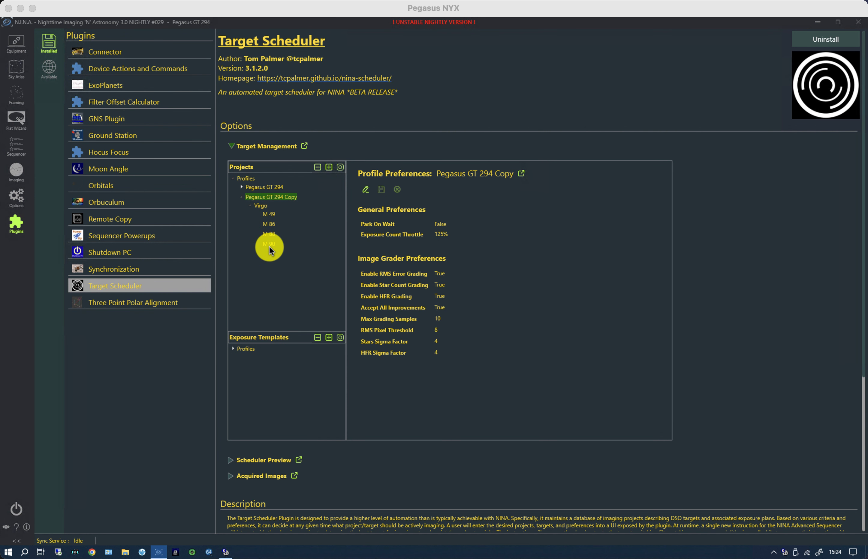
Remove the M 49, M 86, M 88 and M 90 target blocks from the test targets sequence.
left_click(18, 145)
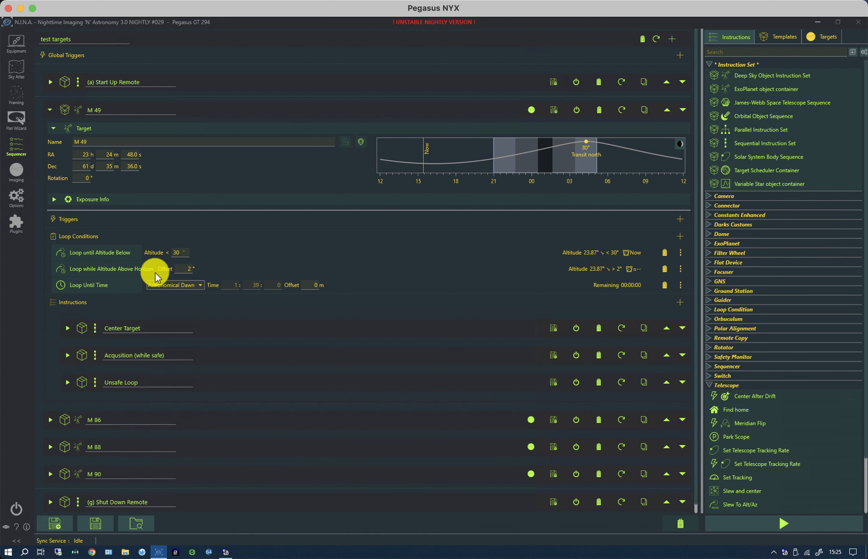
left_click(48, 109)
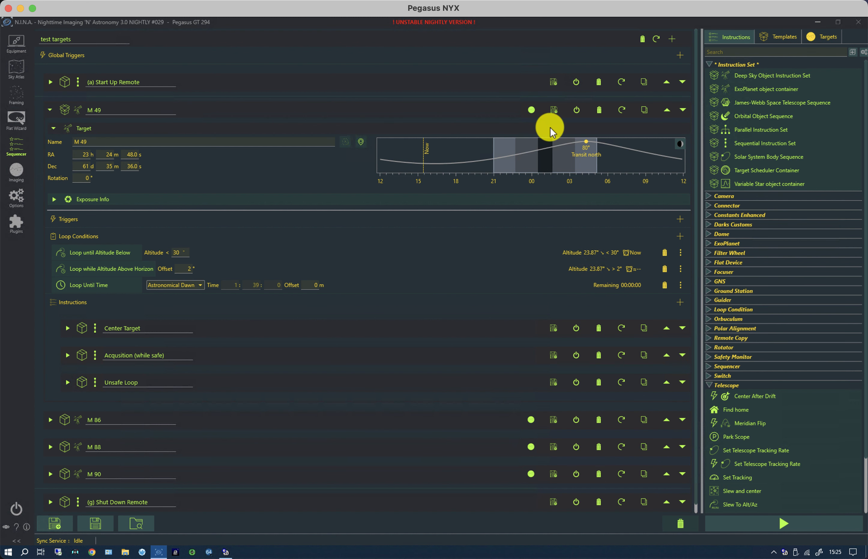
left_click(605, 108)
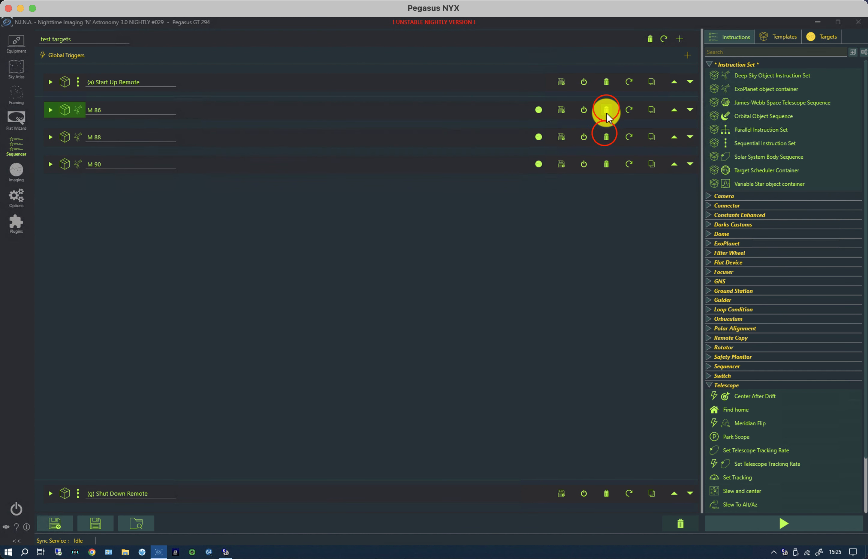
left_click(605, 136)
left_click(606, 111)
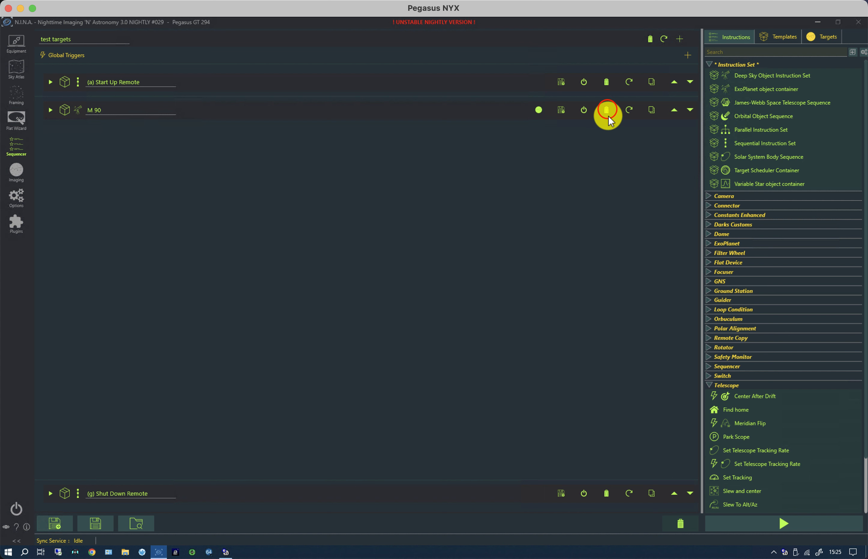
left_click(606, 111)
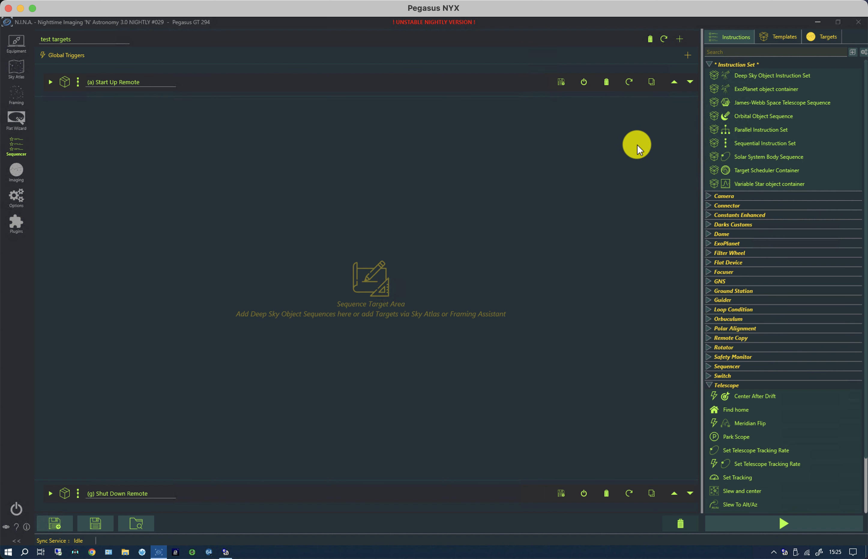
Add a Sequential Instruction Set to the empty sequence target area and place a Target Scheduler Container in its instructions.
left_click(753, 145)
left_click_drag(753, 146, 435, 209)
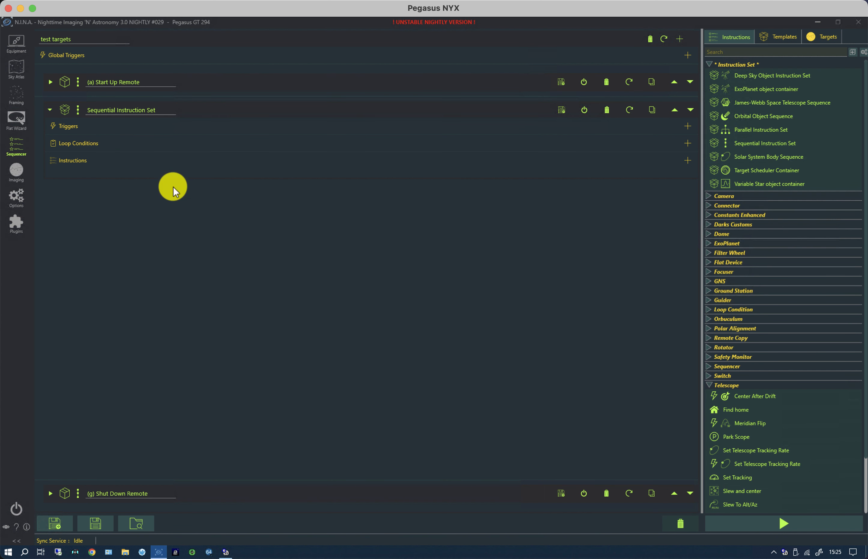
mouse_move(755, 170)
left_mouse_down()
mouse_move(372, 156)
mouse_move(140, 168)
left_mouse_up()
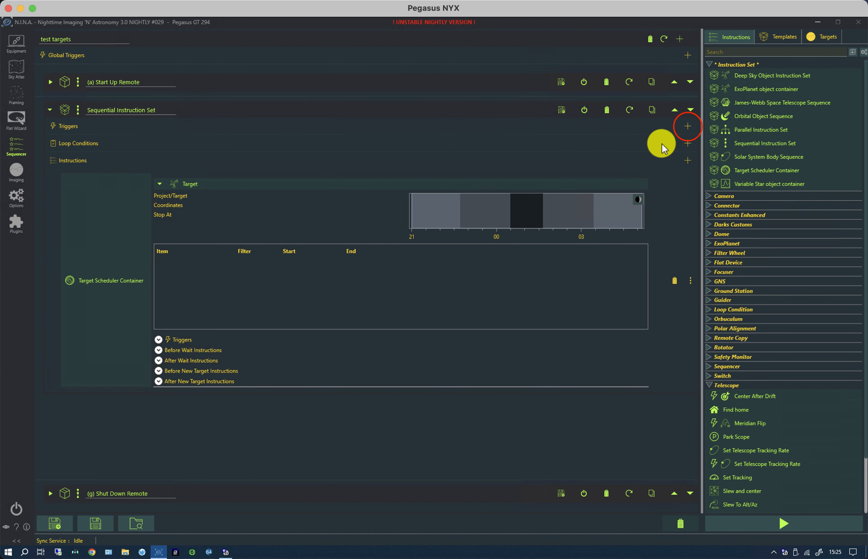
Add Meridian Flip and AF After Temperature Change triggers to the Sequential Instruction Set.
left_click(687, 127)
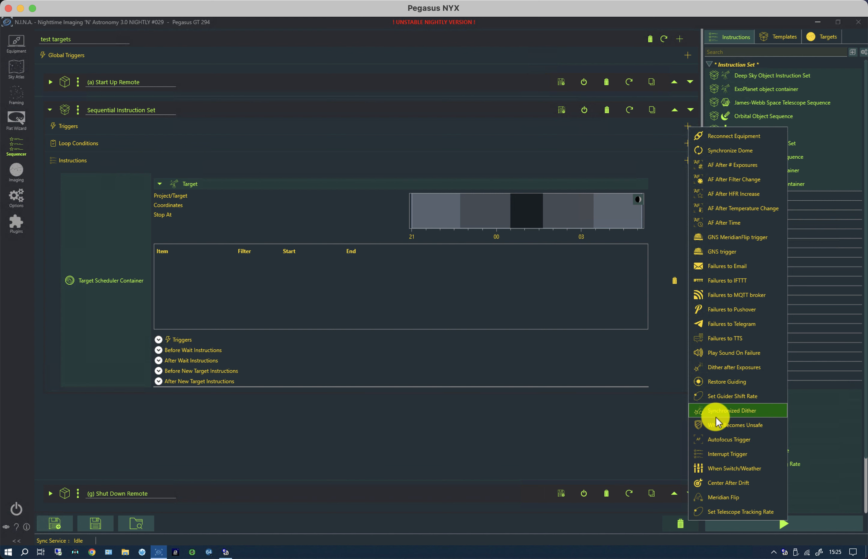
left_click(723, 485)
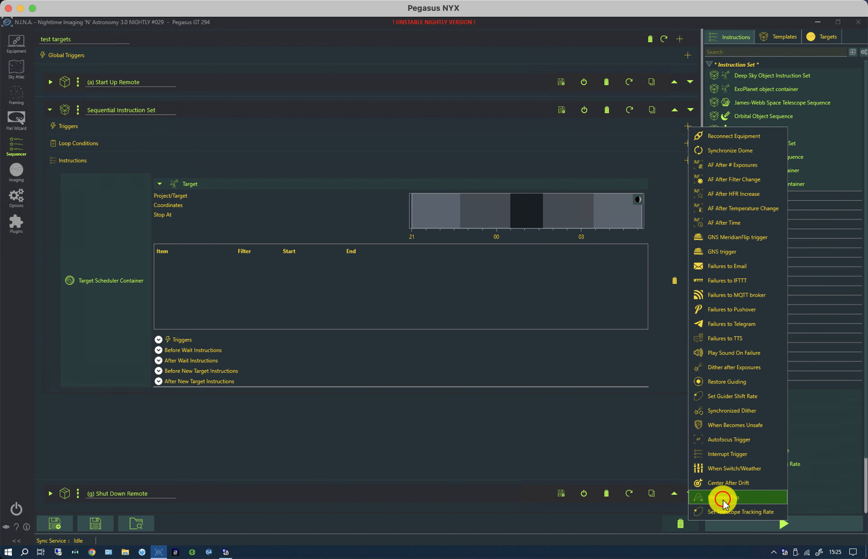
left_click(723, 499)
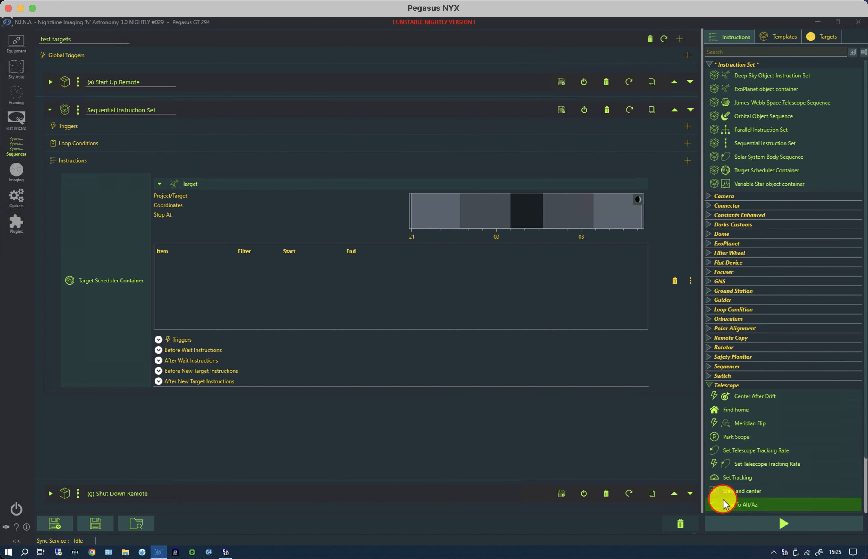
left_click(688, 127)
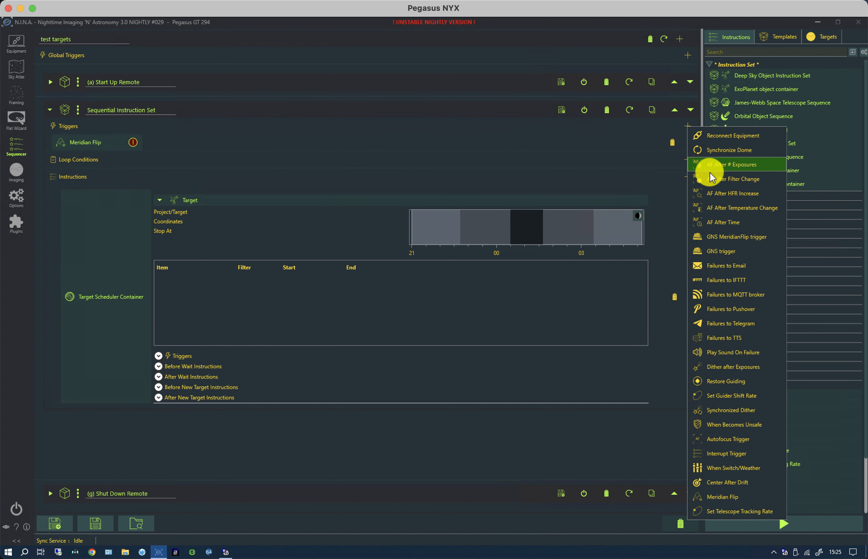
left_click(712, 208)
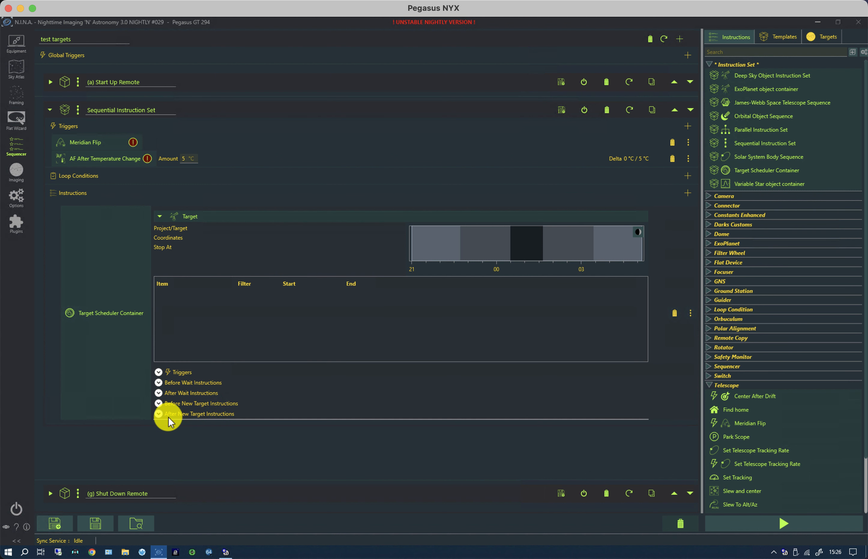
In the Target Scheduler Container, add a Center After Drift trigger and a Park Scope instruction before each wait.
left_click(158, 372)
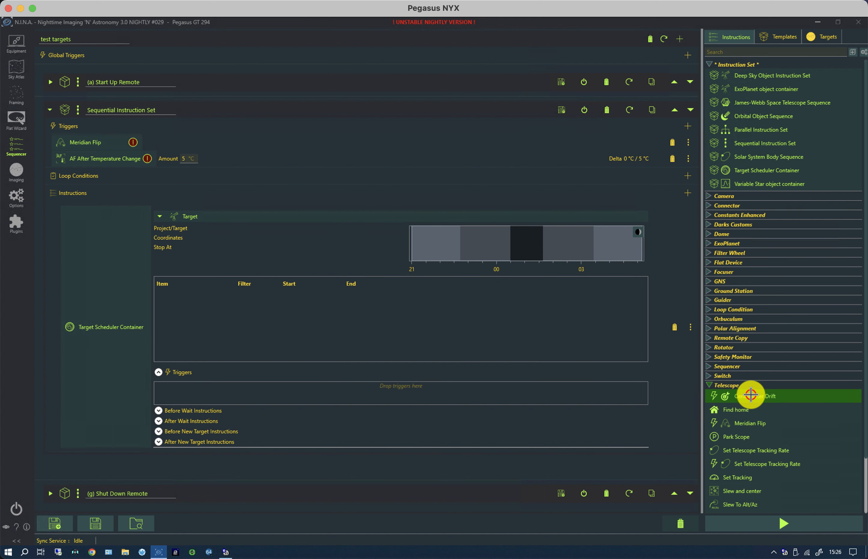
mouse_move(751, 395)
left_mouse_down()
mouse_move(399, 377)
mouse_move(242, 389)
left_mouse_up()
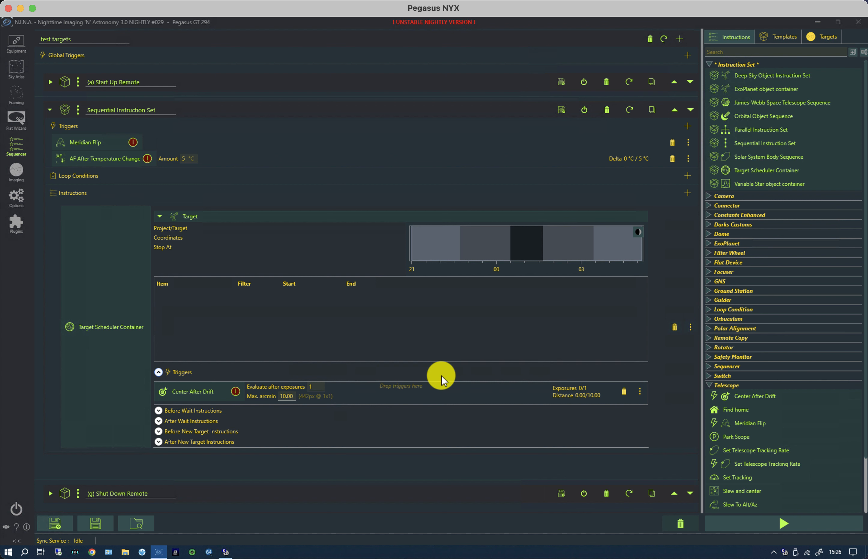
left_click(159, 412)
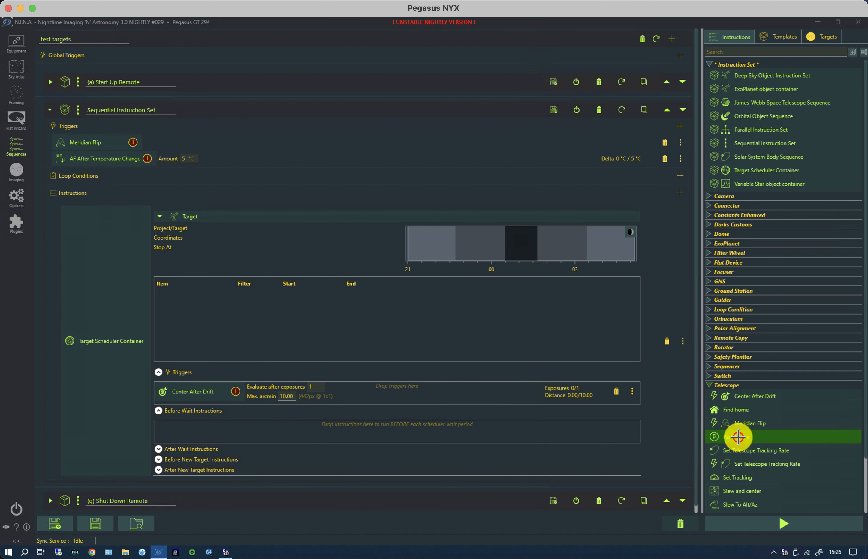
left_click_drag(736, 437, 237, 428)
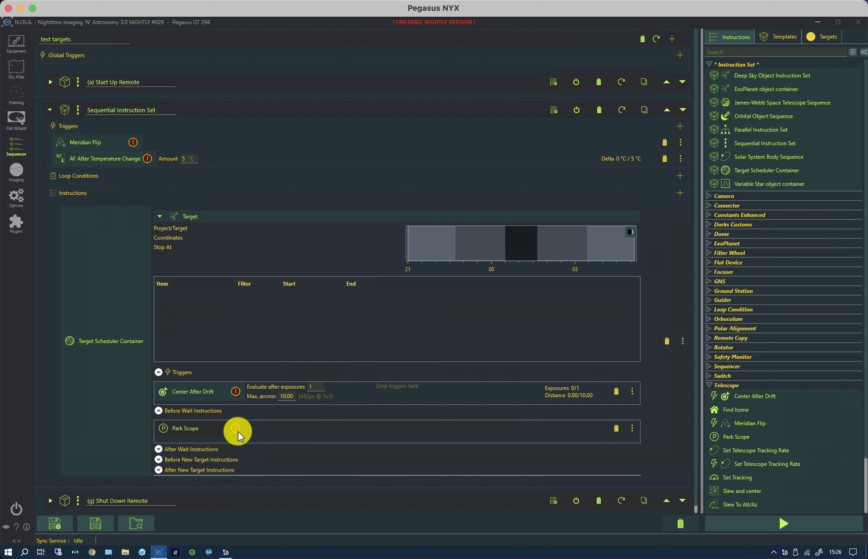
Add an Unpark Scope instruction to the Target Scheduler Container's After Wait Instructions.
left_click(159, 449)
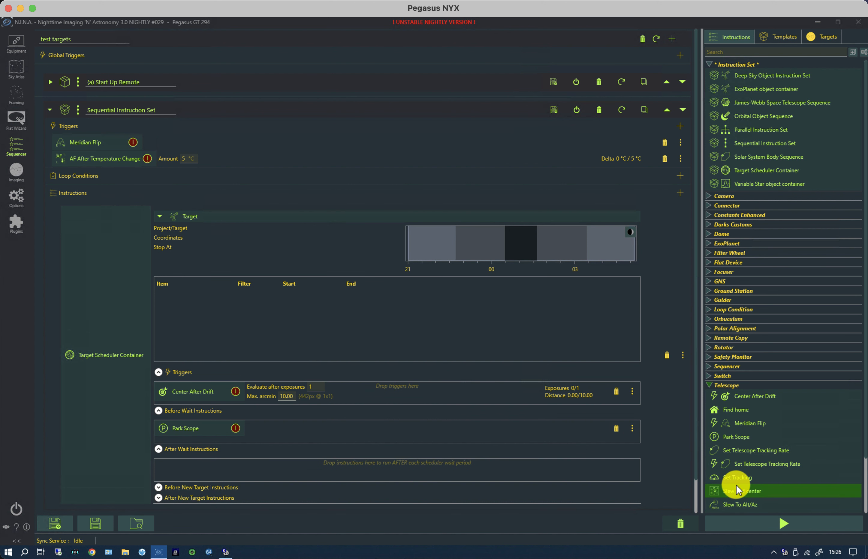
scroll(746, 484, "down", 3)
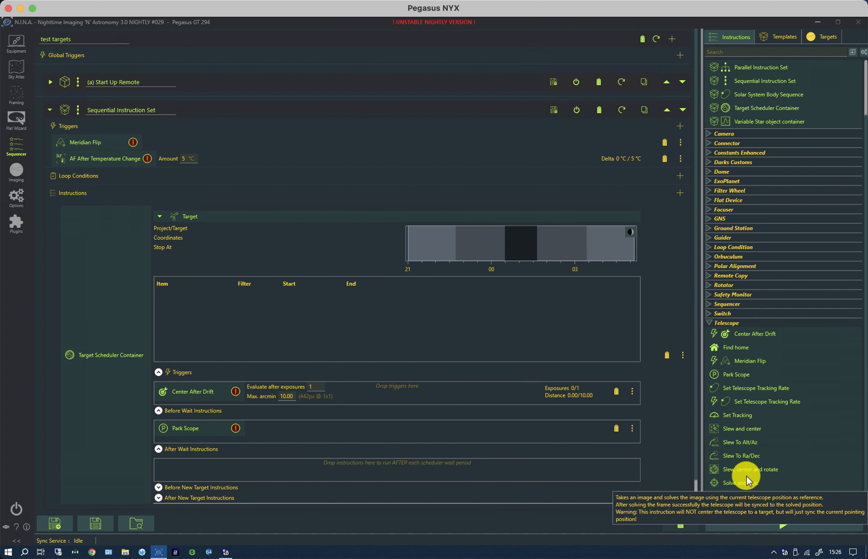
left_click_drag(740, 496, 257, 471)
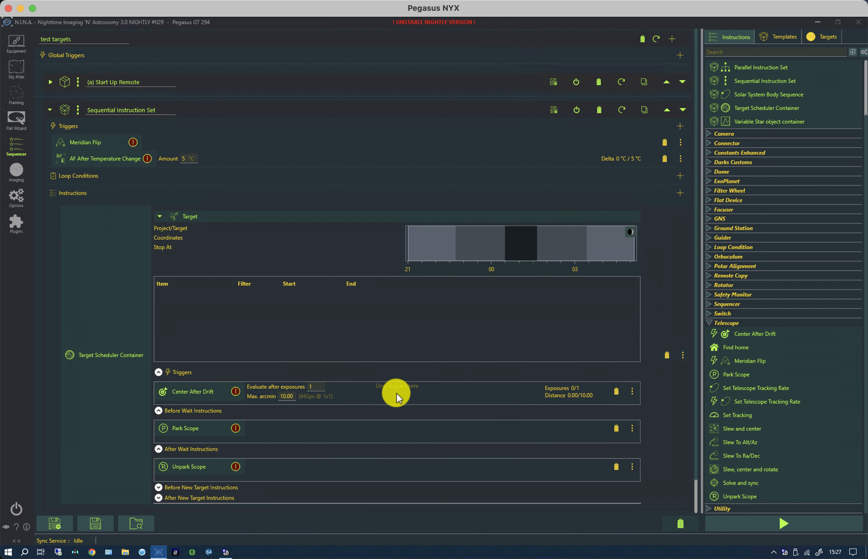
Collapse the container's Triggers, Before Wait and After Wait sections, and save the sequence.
left_click(157, 374)
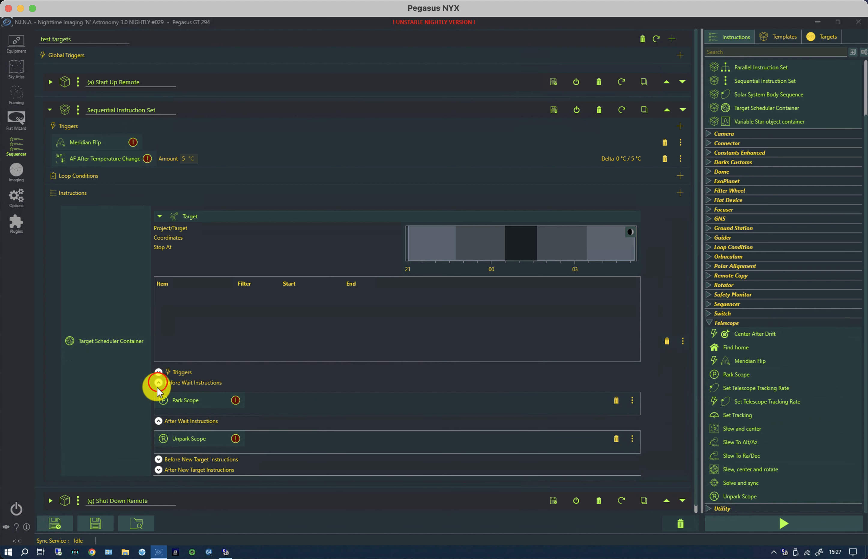
left_click(158, 382)
left_click(158, 393)
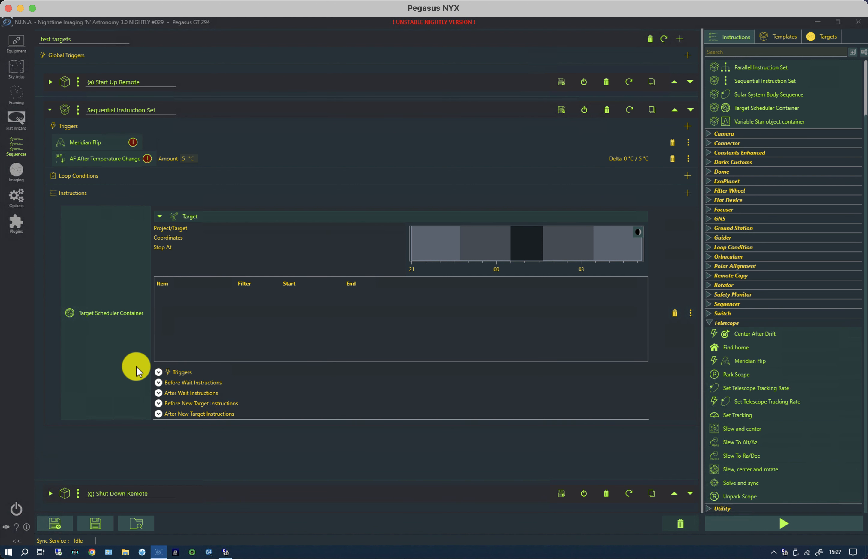
left_click(95, 526)
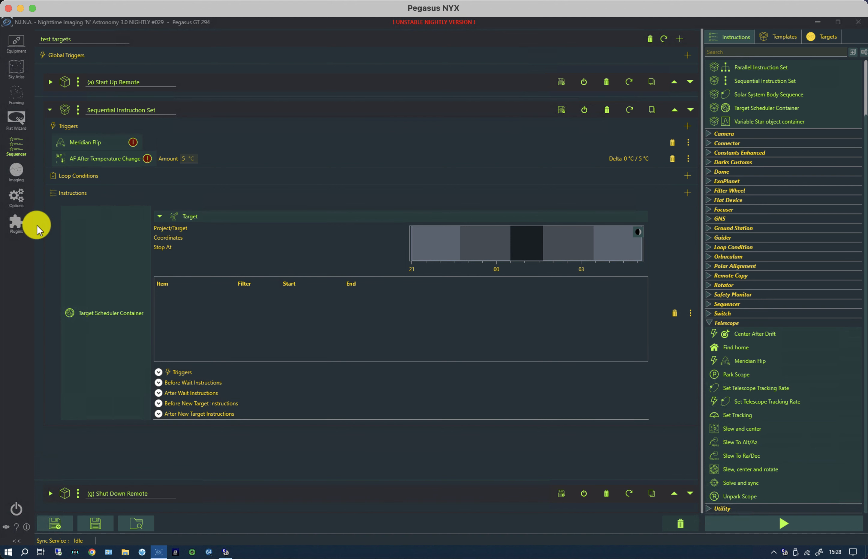
Return to the Target Scheduler plugin and expand the exposure templates of the Pegasus GT 294 Copy profile.
left_click(19, 224)
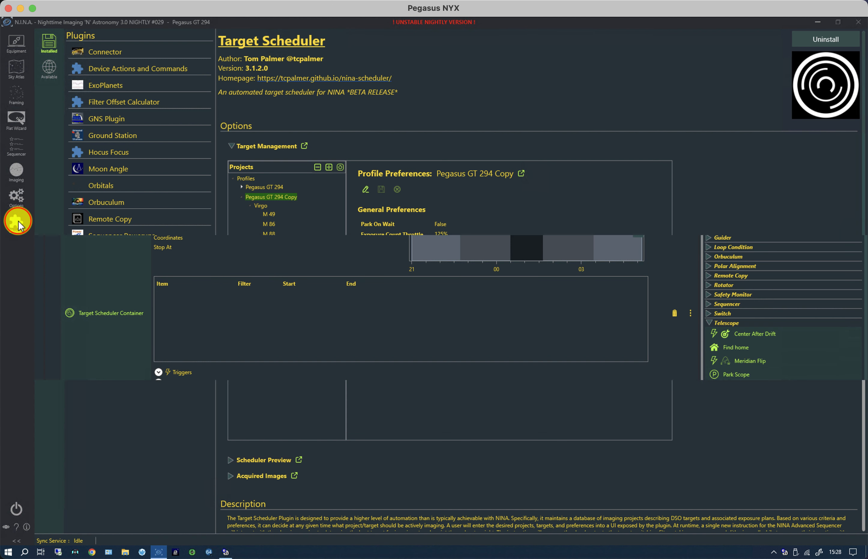
left_click(232, 348)
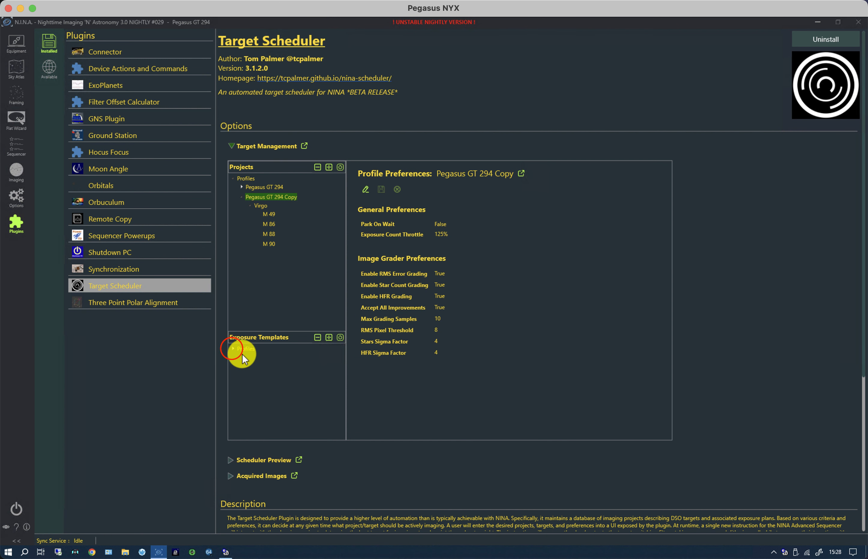
left_click(232, 349)
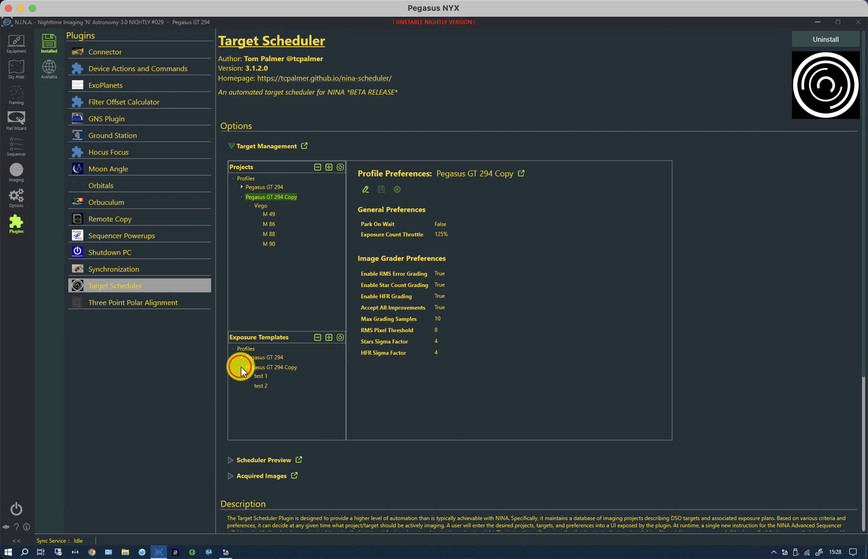
Set the Acceptable Twilight of the test 1 exposure template to Nautical and save the template.
left_click(259, 376)
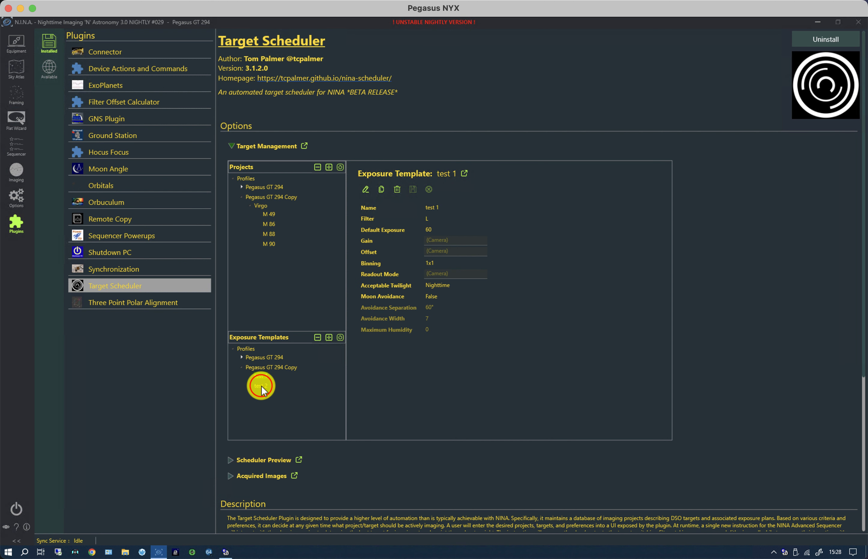
left_click(261, 386)
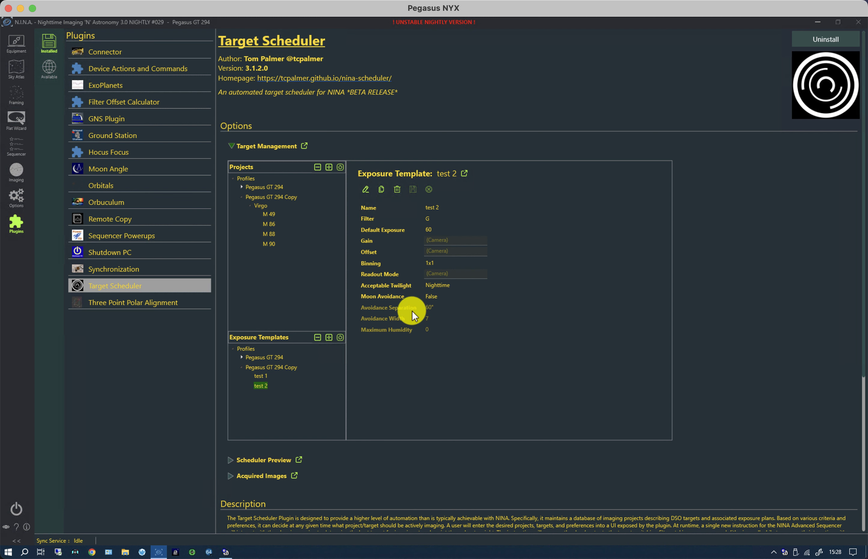
left_click(260, 375)
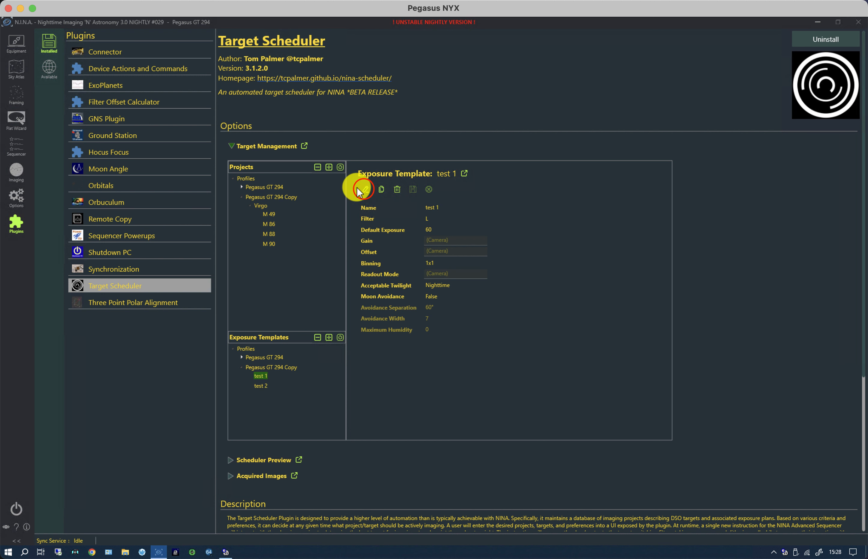
left_click(365, 189)
left_click(482, 286)
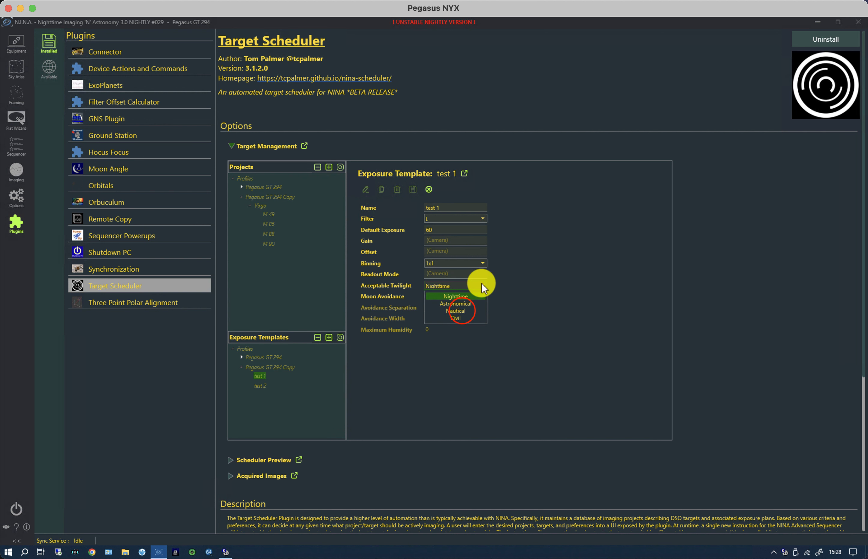
left_click(461, 313)
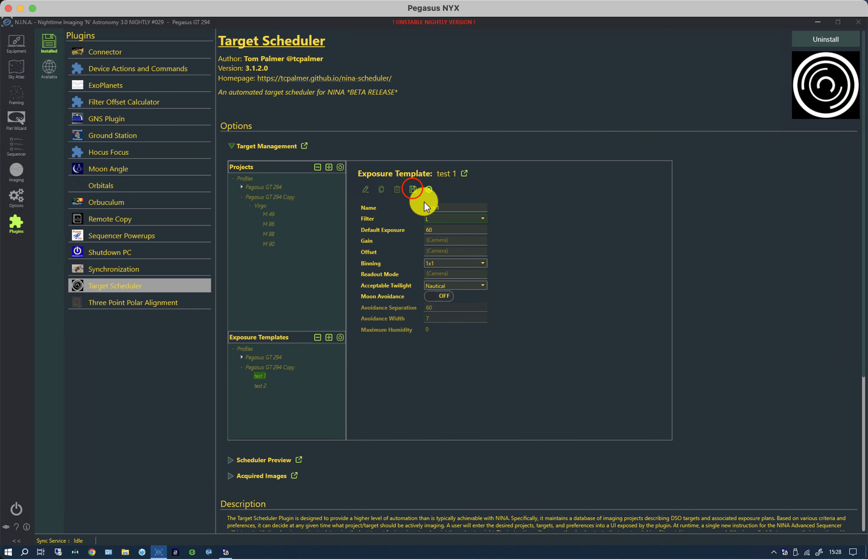
left_click(413, 189)
Open the test 2 exposure template for editing and set its Acceptable Twilight to Nautical.
left_click(256, 385)
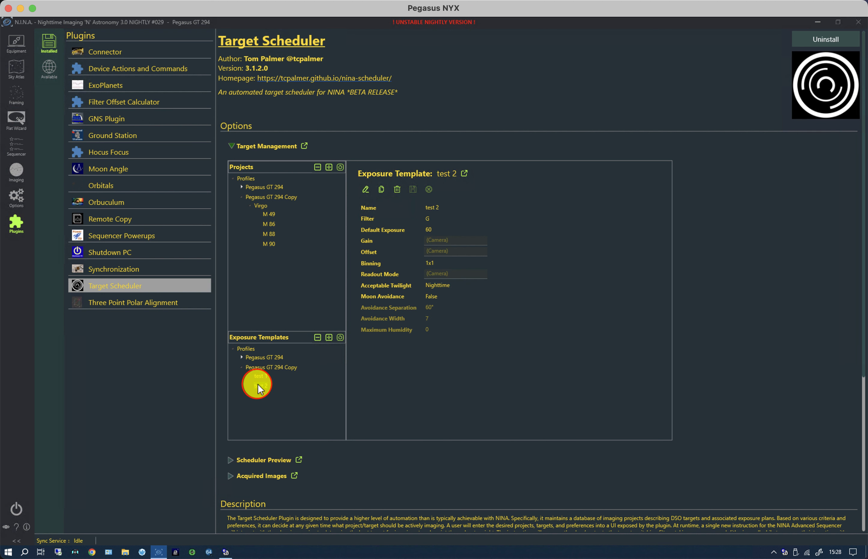
left_click(365, 189)
left_click(481, 285)
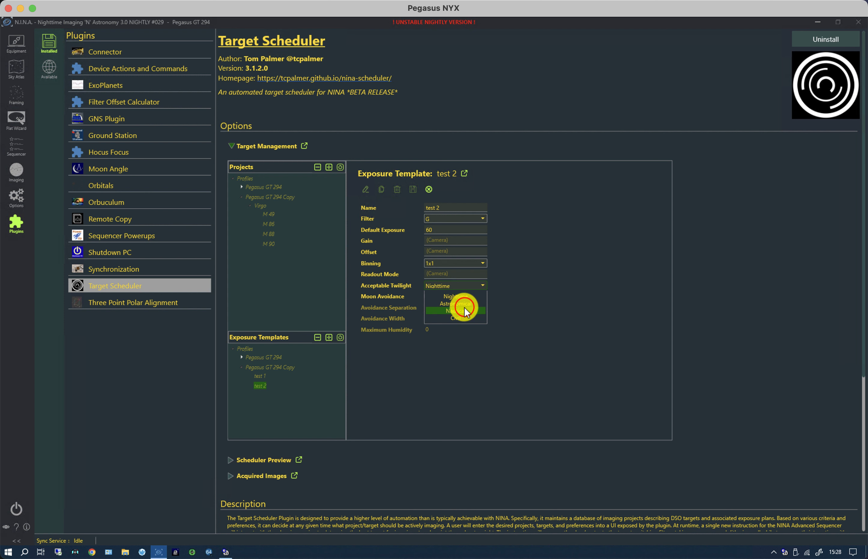
left_click(465, 308)
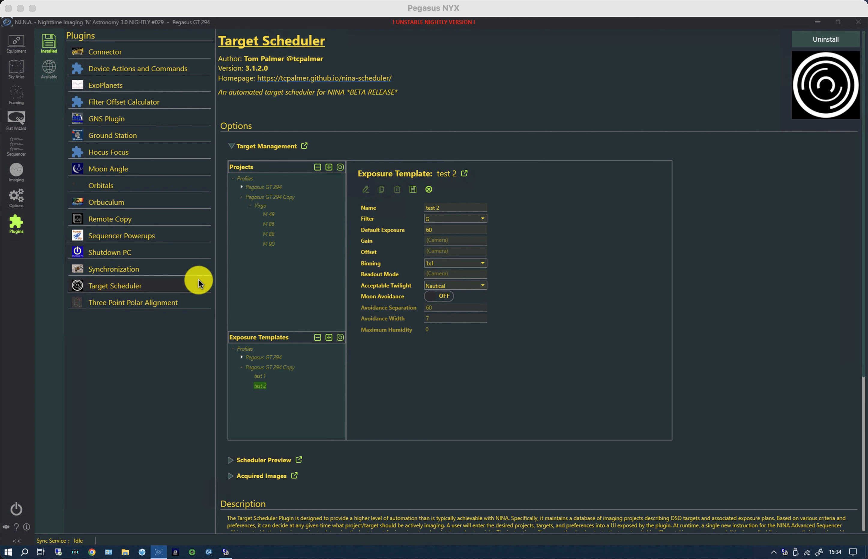
Load the Pegasus GT 294 Copy profile as the active profile in the general options.
left_click(198, 283)
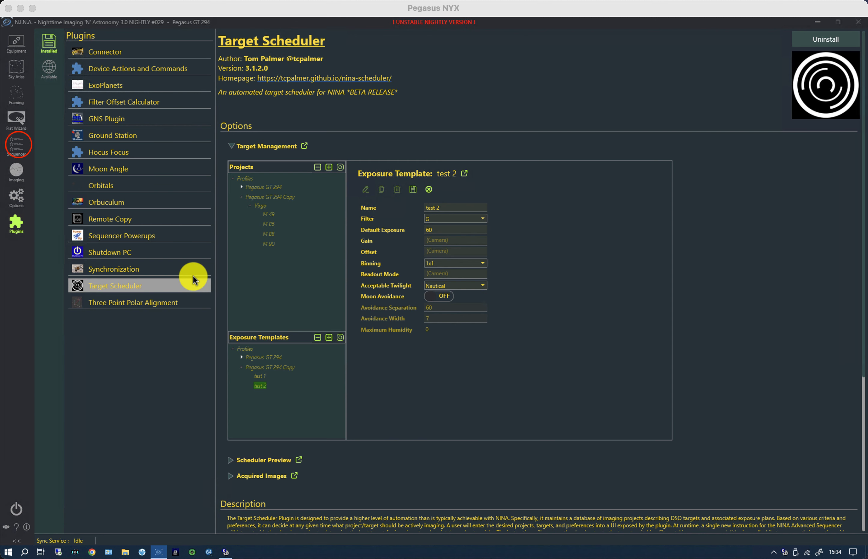
left_click(17, 144)
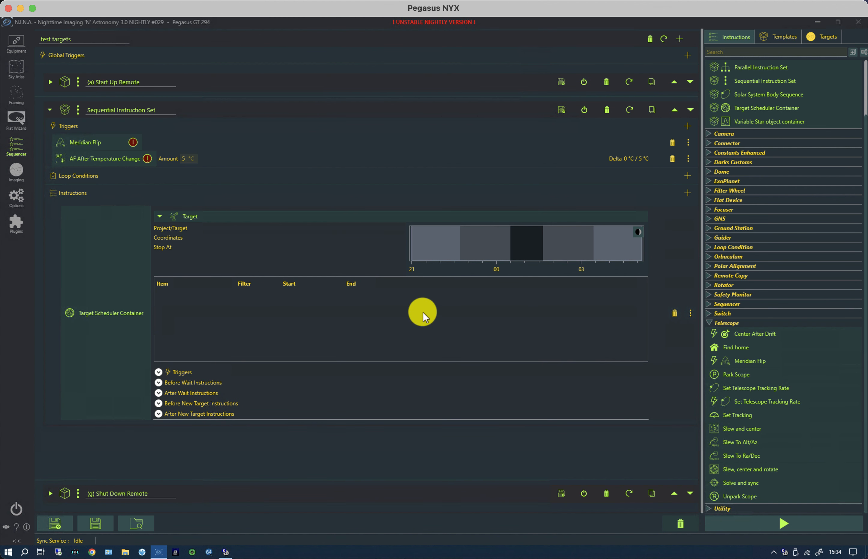
left_click(15, 197)
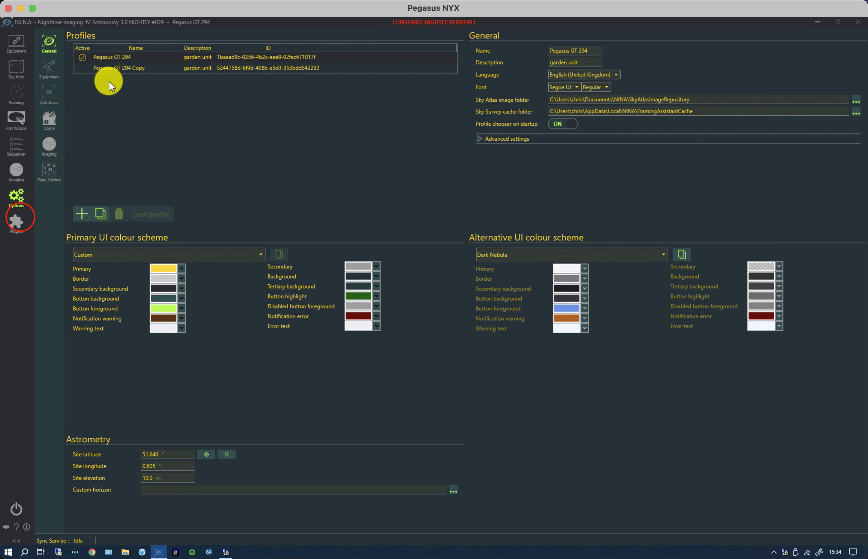
left_click(18, 220)
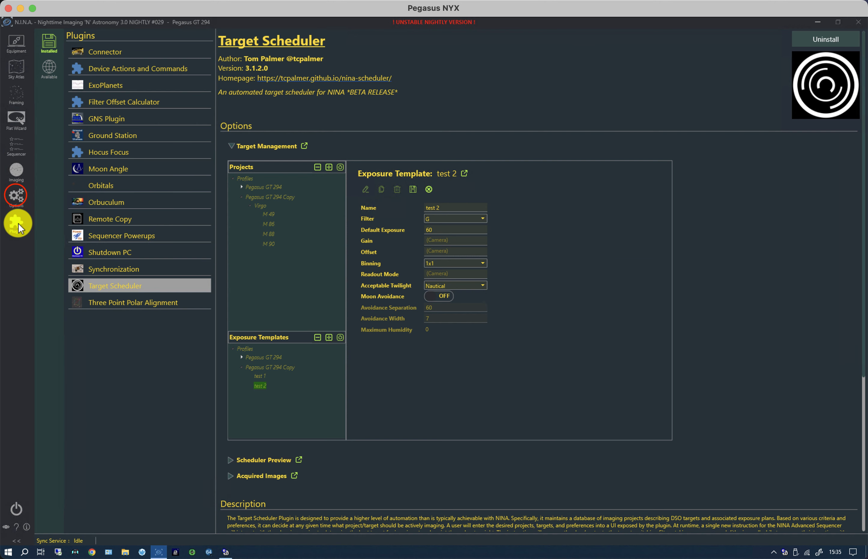
left_click(17, 197)
left_click(110, 68)
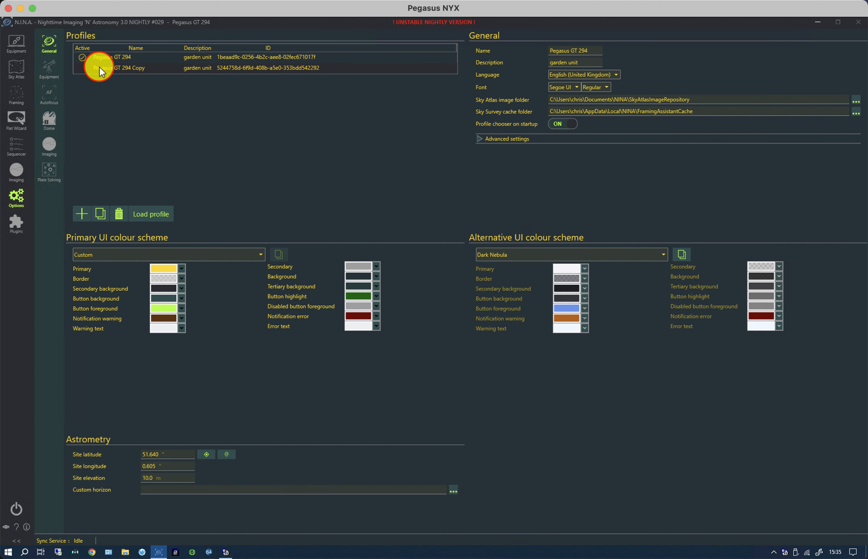
left_click(144, 206)
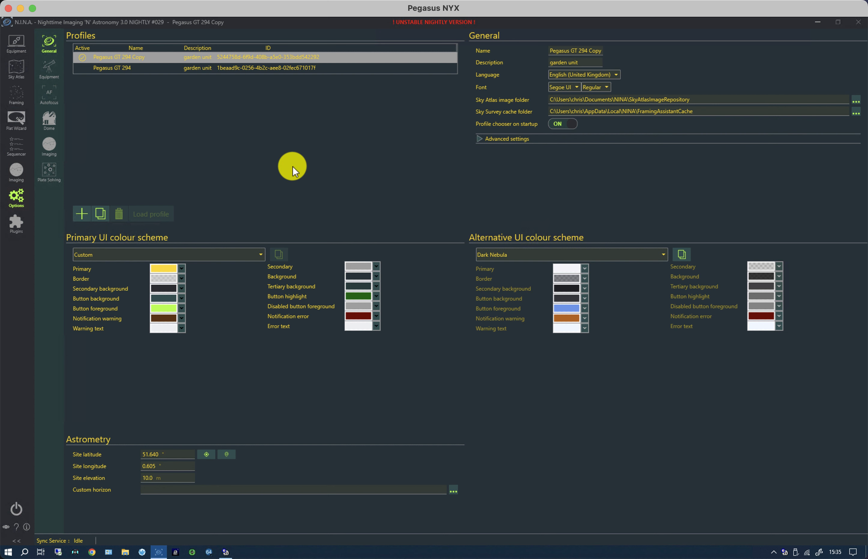
Return to the Target Scheduler plugin and collapse its Target Management section.
left_click(16, 220)
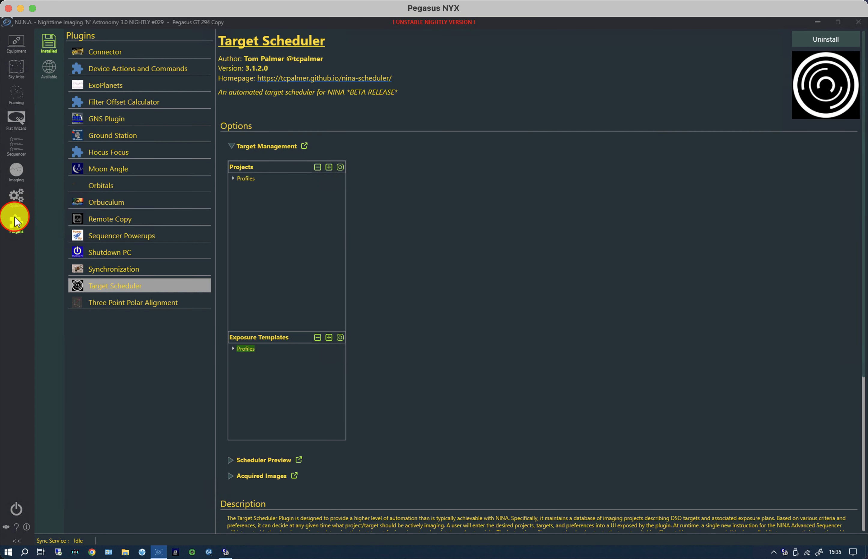
left_click(231, 146)
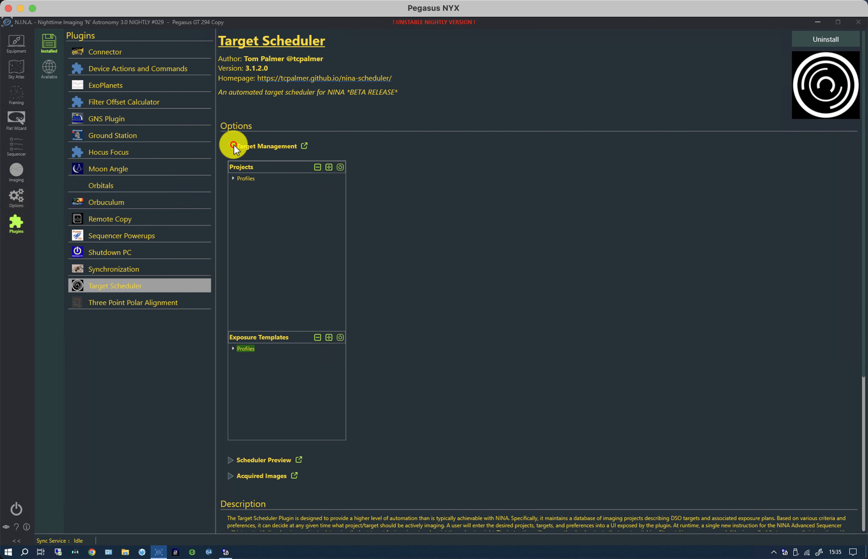